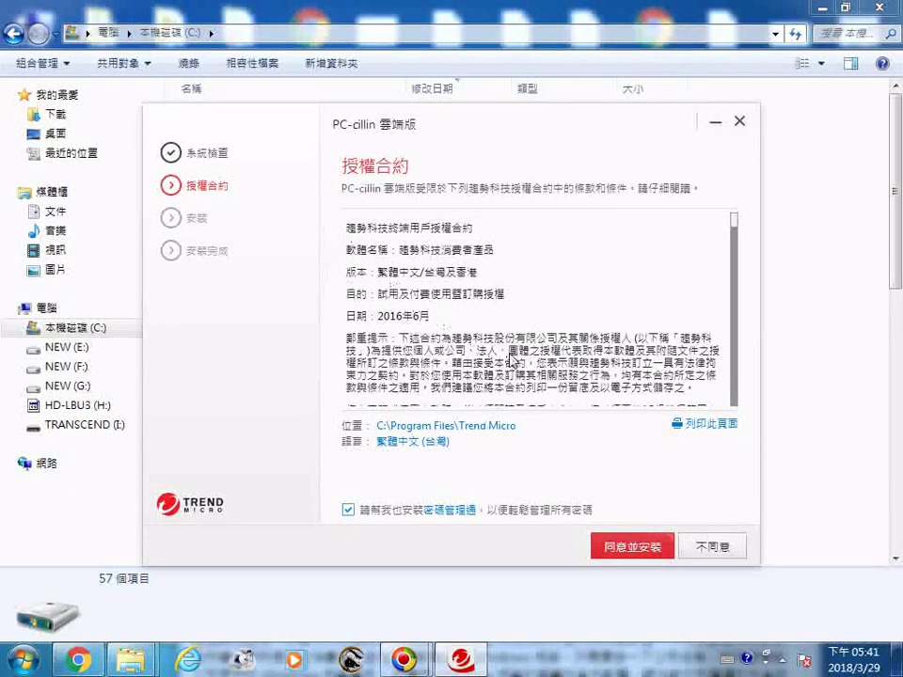
pyautogui.scroll(-5, 352, 250)
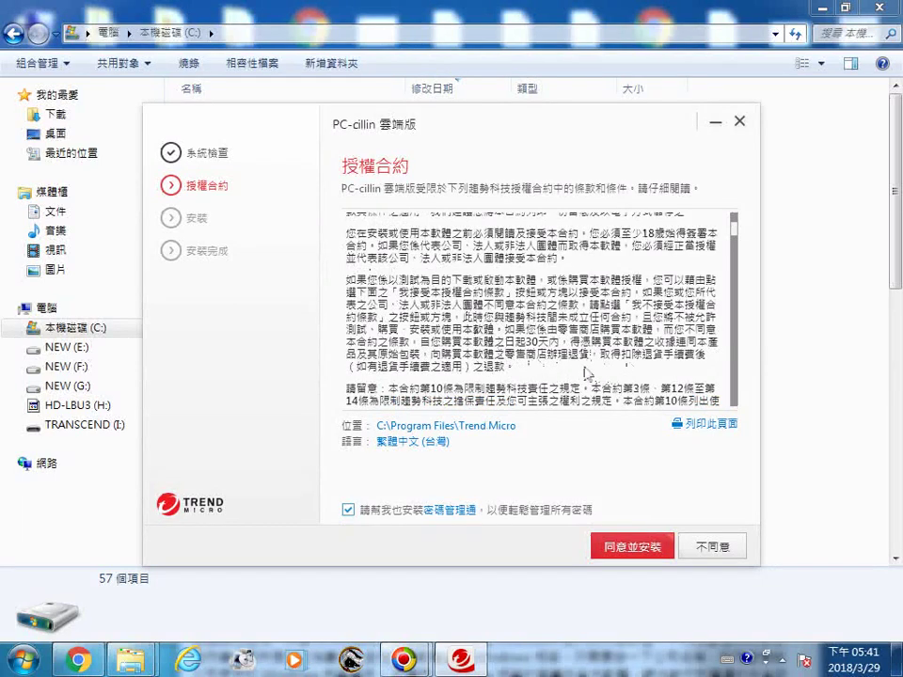
pyautogui.scroll(-5, 581, 374)
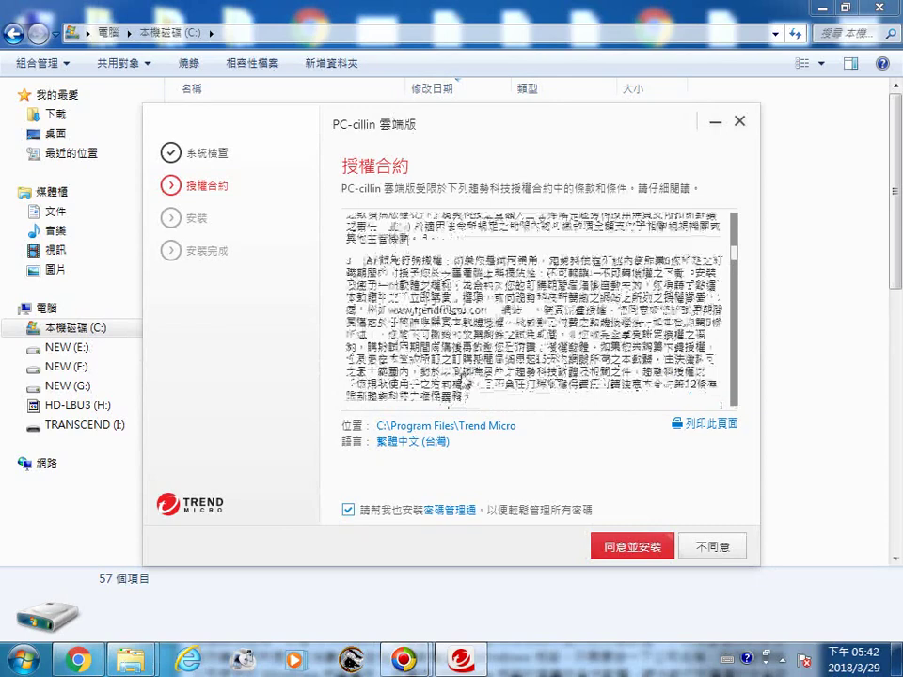
pyautogui.scroll(-2, 508, 367)
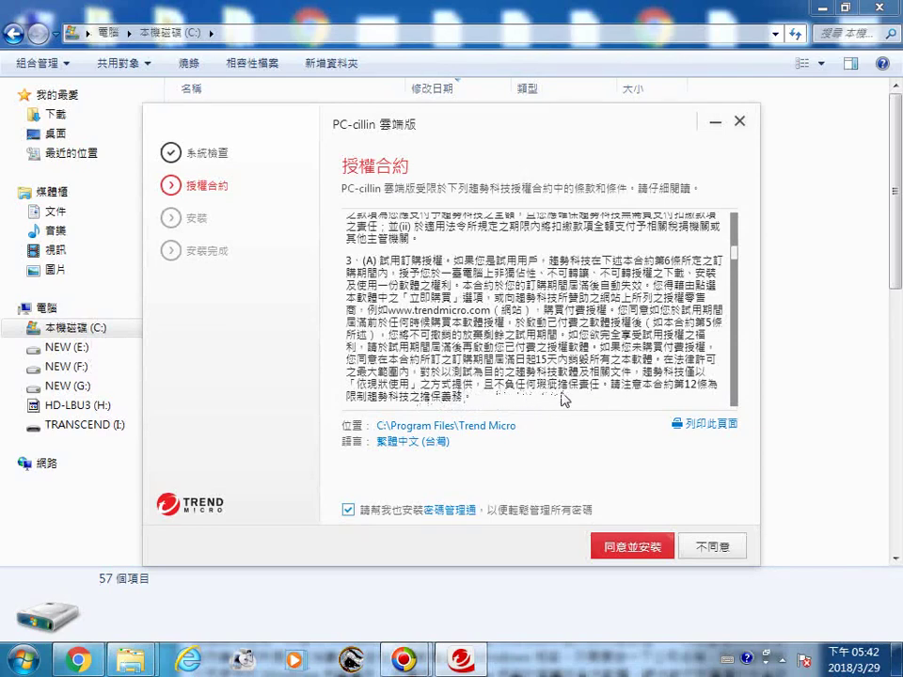
pyautogui.scroll(-2, 429, 396)
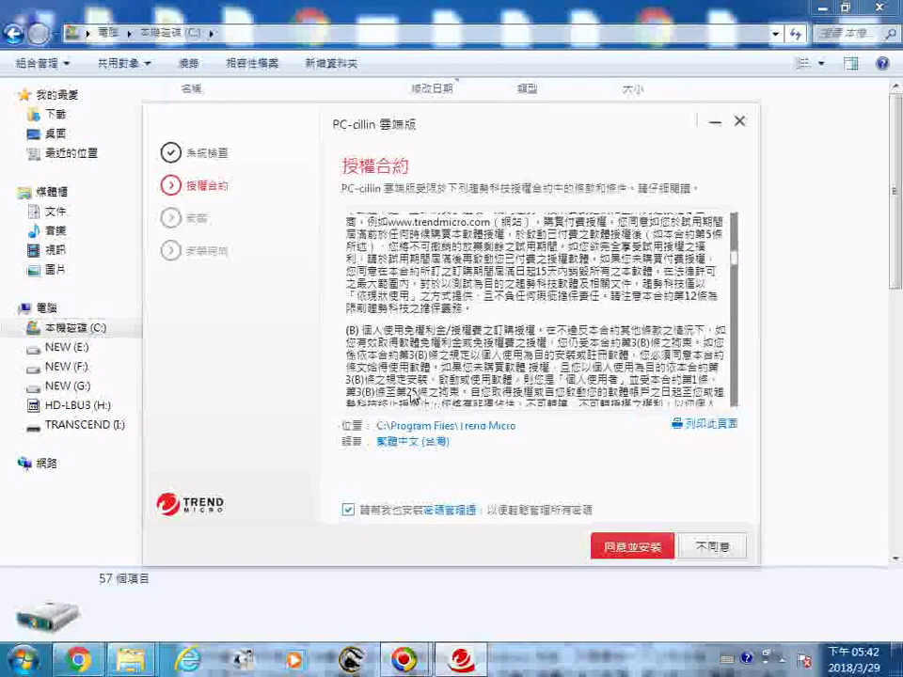
# Step: Accept the license with 同意並安裝 and wait until installation reaches the e-mail page
pyautogui.click(634, 554)
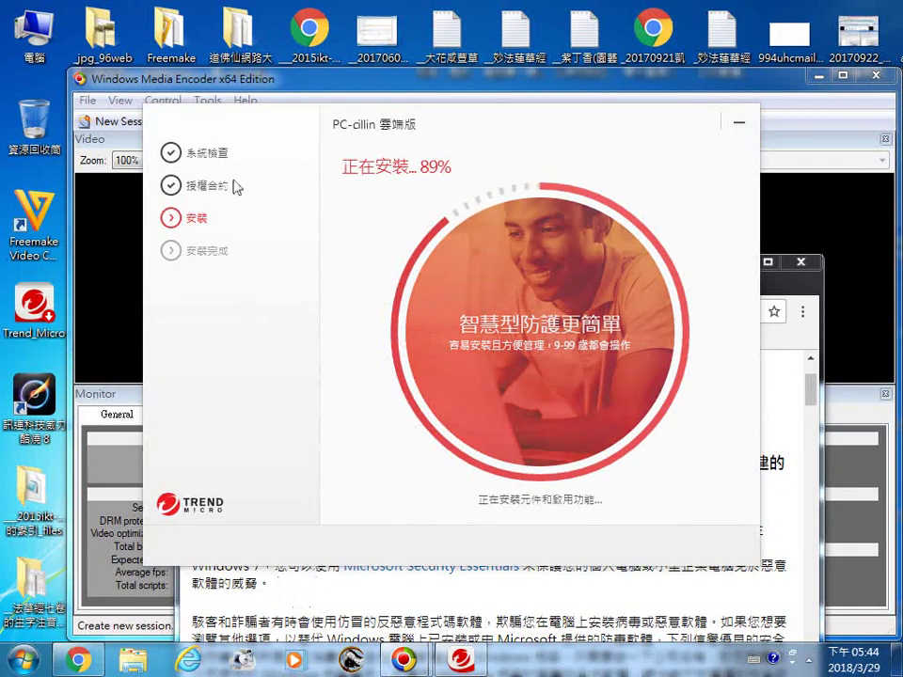
pyautogui.moveTo(256, 123); pyautogui.dragTo(258, 6)
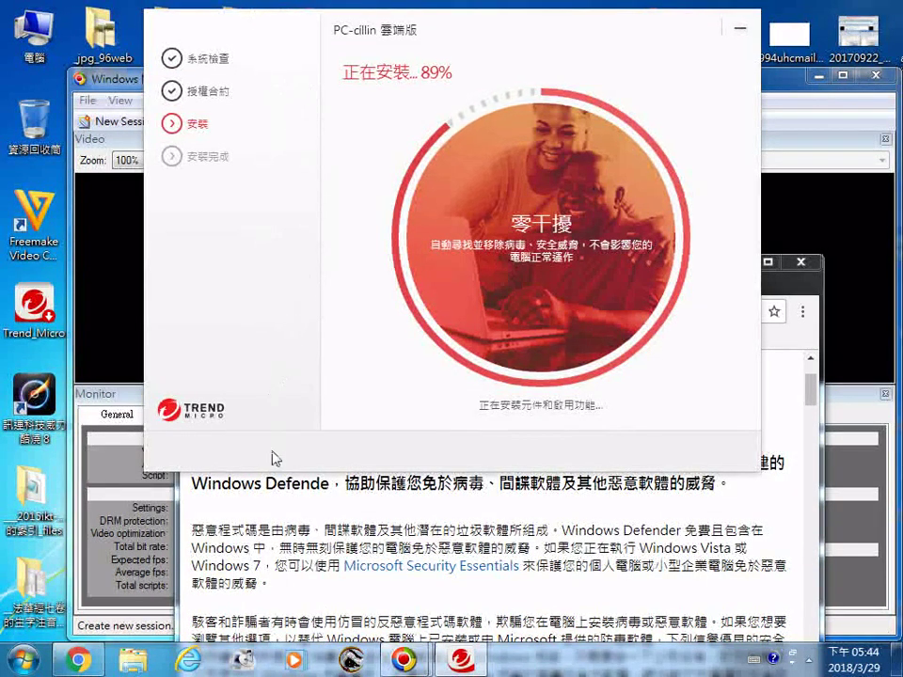
pyautogui.moveTo(245, 27); pyautogui.dragTo(279, 7)
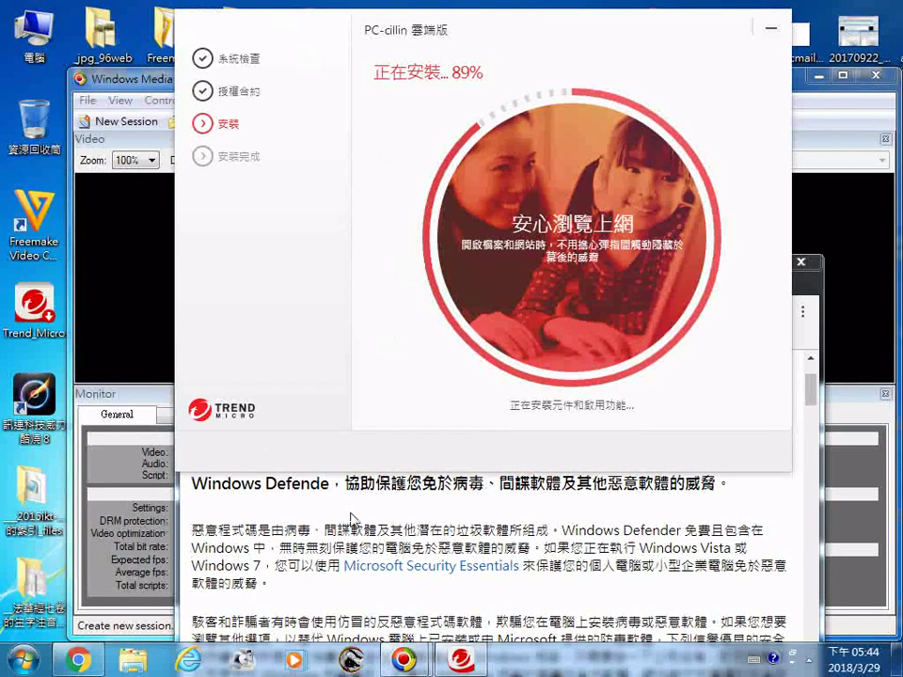
pyautogui.click(354, 516)
pyautogui.scroll(-3, 355, 508)
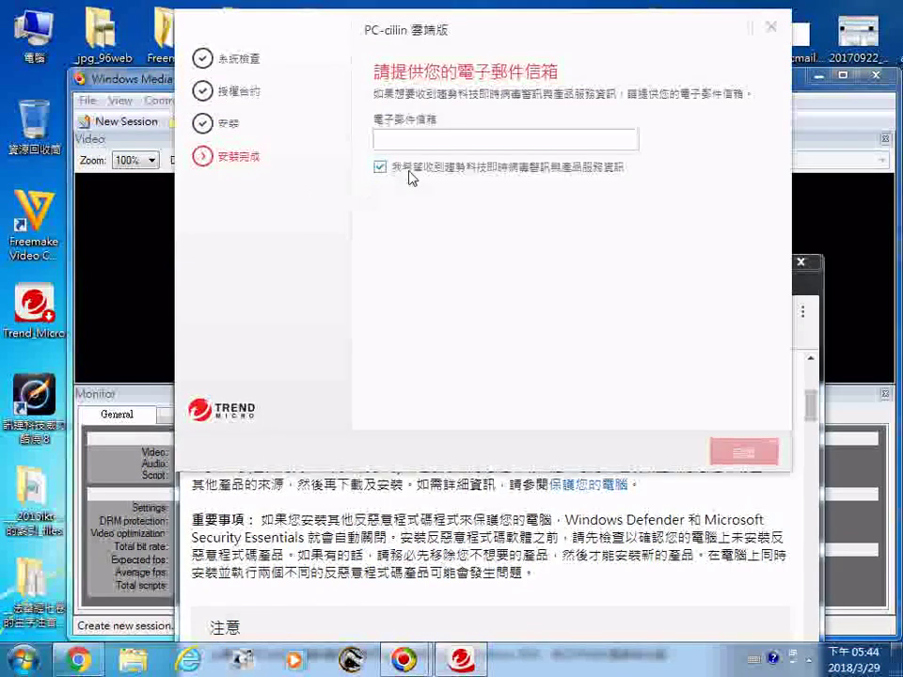
# Step: Enter a Gmail address in the 電子郵件信箱 field for threat alerts and news
pyautogui.click(500, 143)
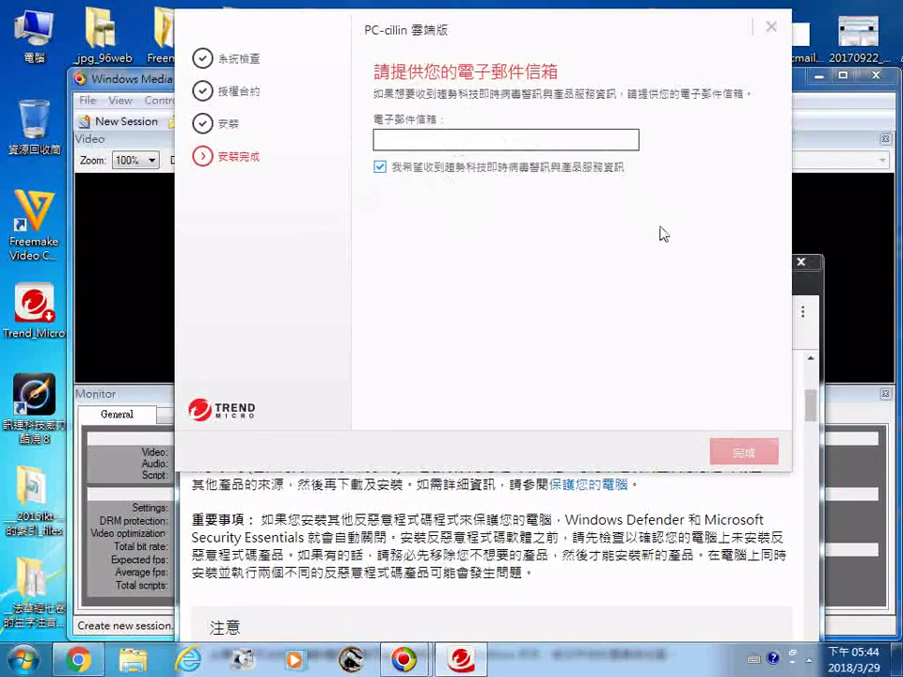
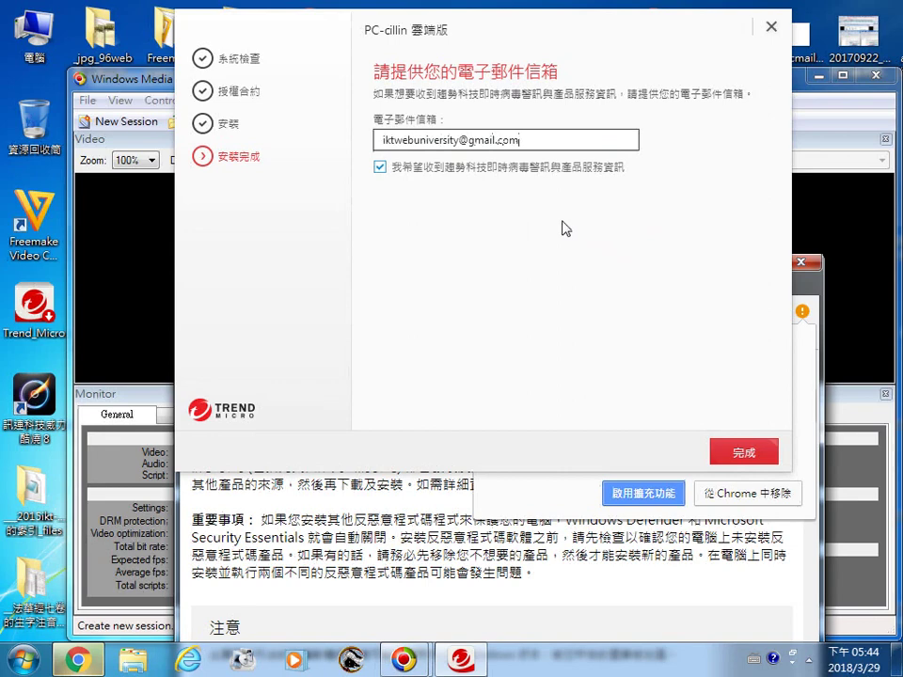
# Step: Finish the installation with 完成 and choose 設定「勒索剋星」 on the welcome screen
pyautogui.click(739, 455)
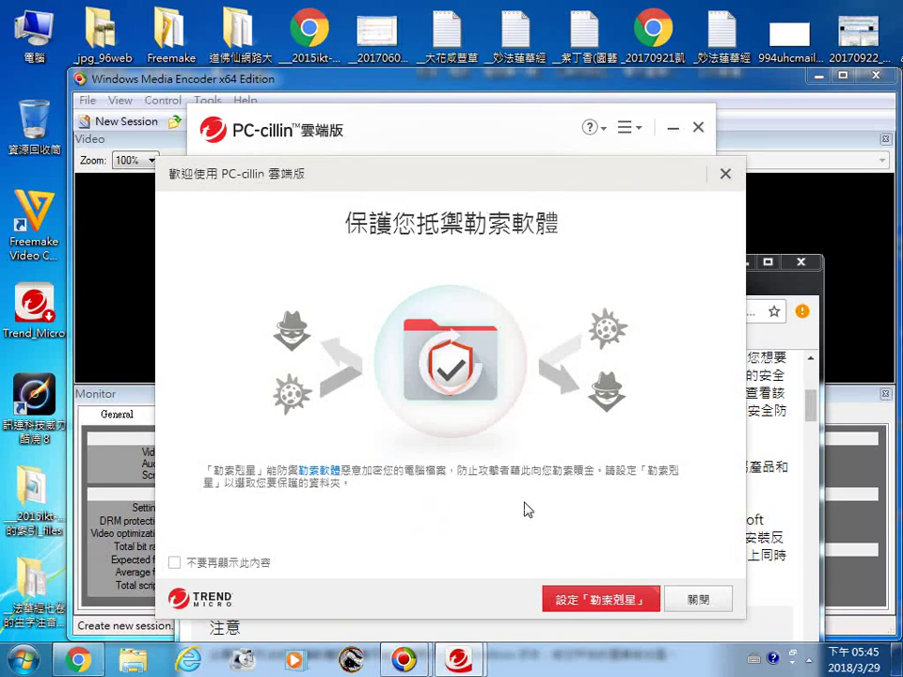
pyautogui.click(601, 609)
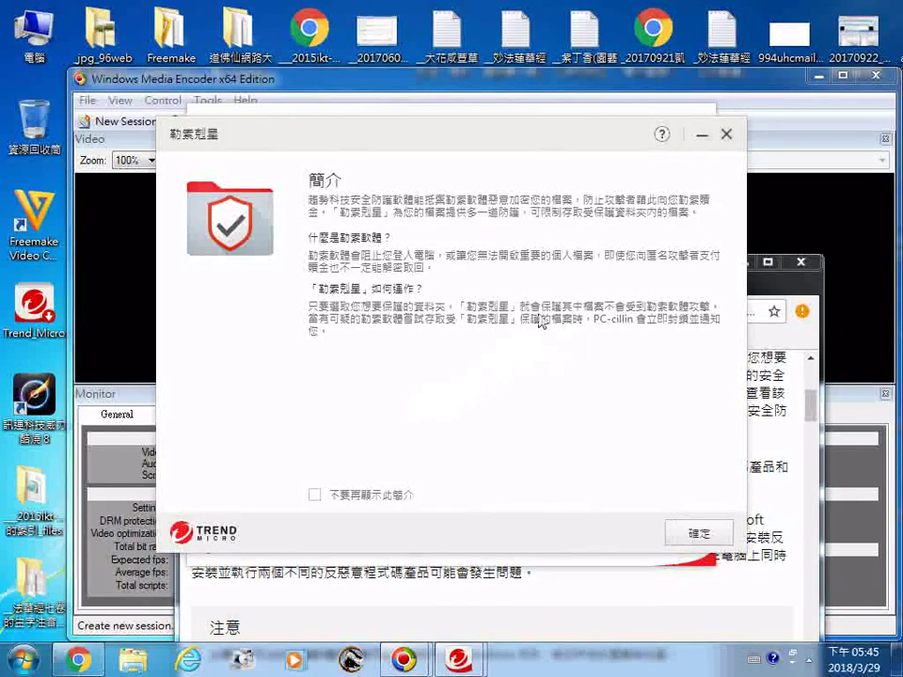
# Step: Dismiss the 勒索剋星 introduction with 確定 and choose 保護更多目標
pyautogui.click(697, 531)
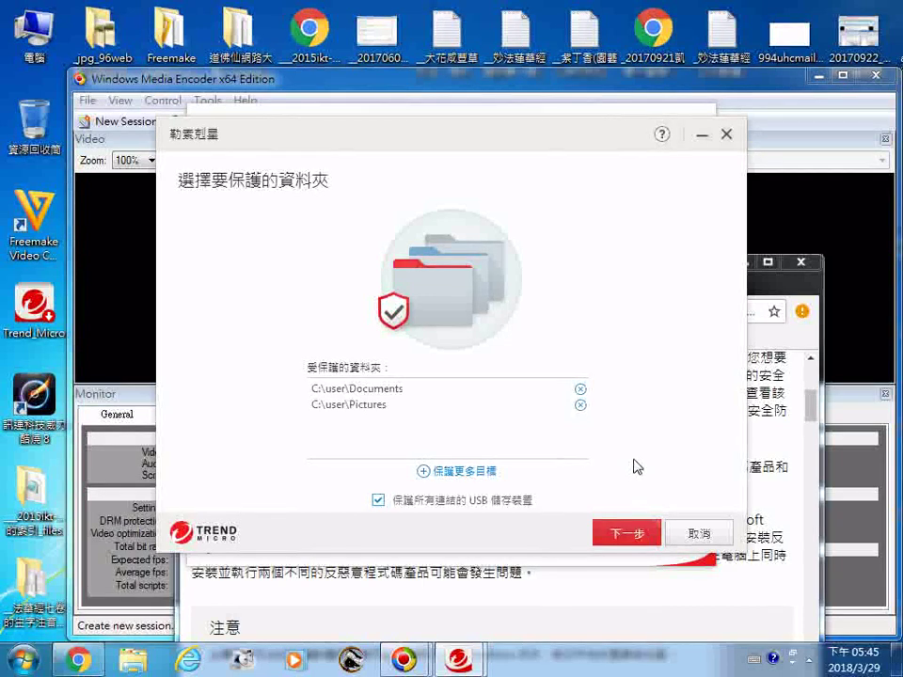
pyautogui.click(476, 474)
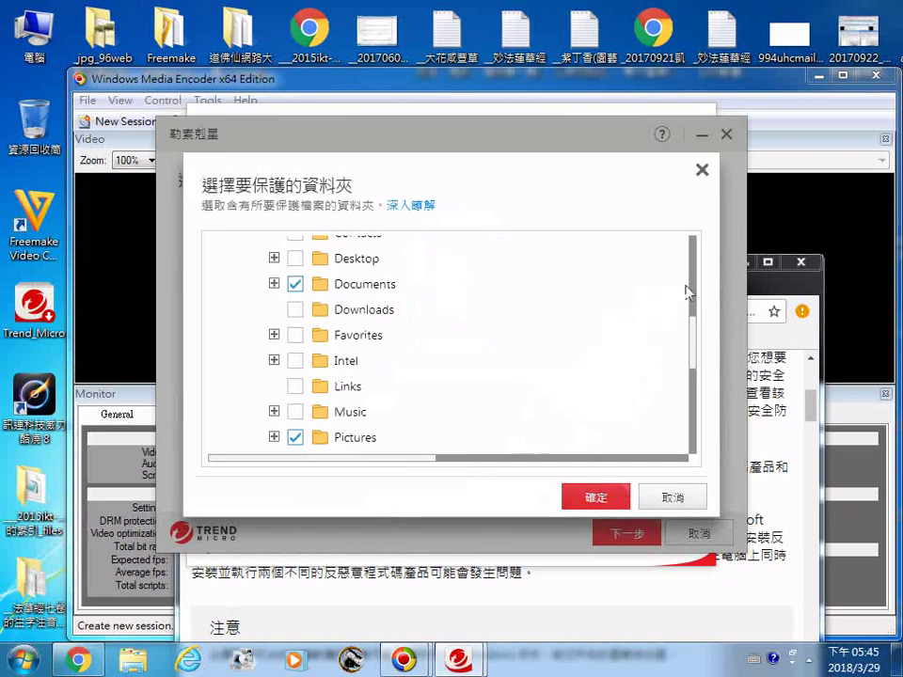
pyautogui.moveTo(696, 334); pyautogui.dragTo(706, 429)
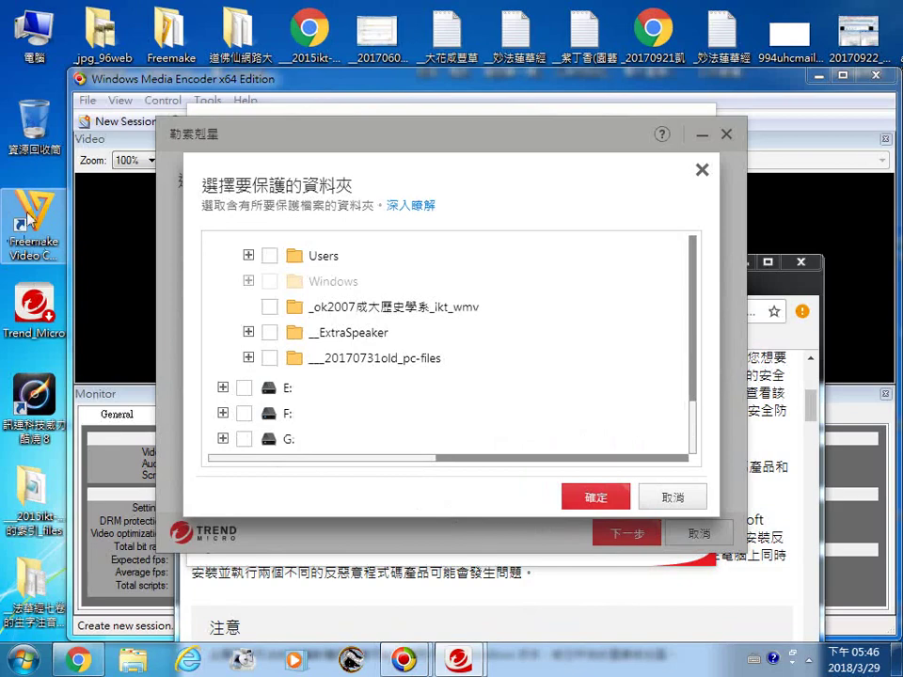
pyautogui.doubleClick(38, 33)
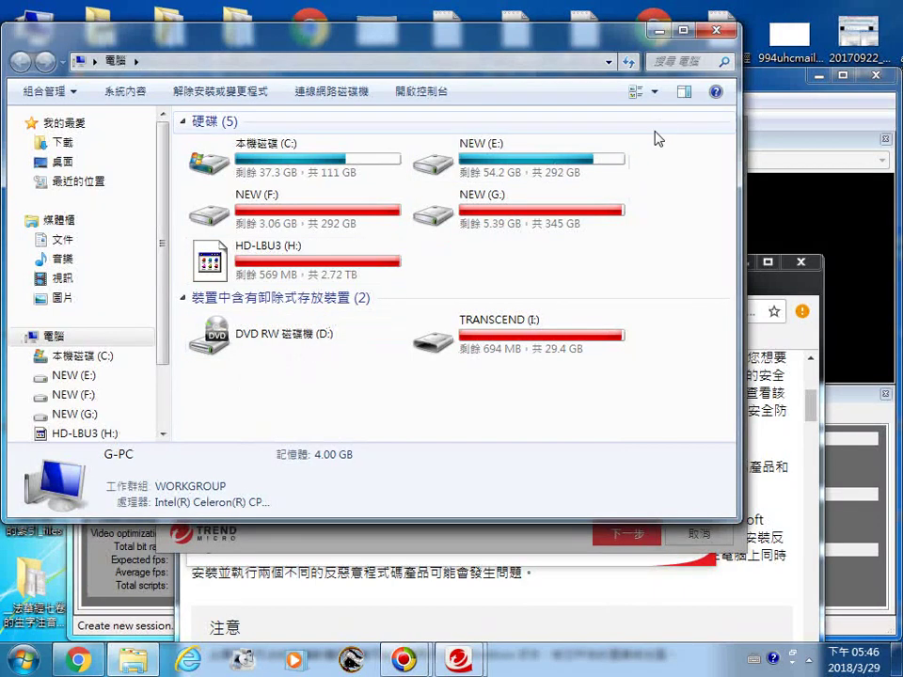
pyautogui.click(661, 31)
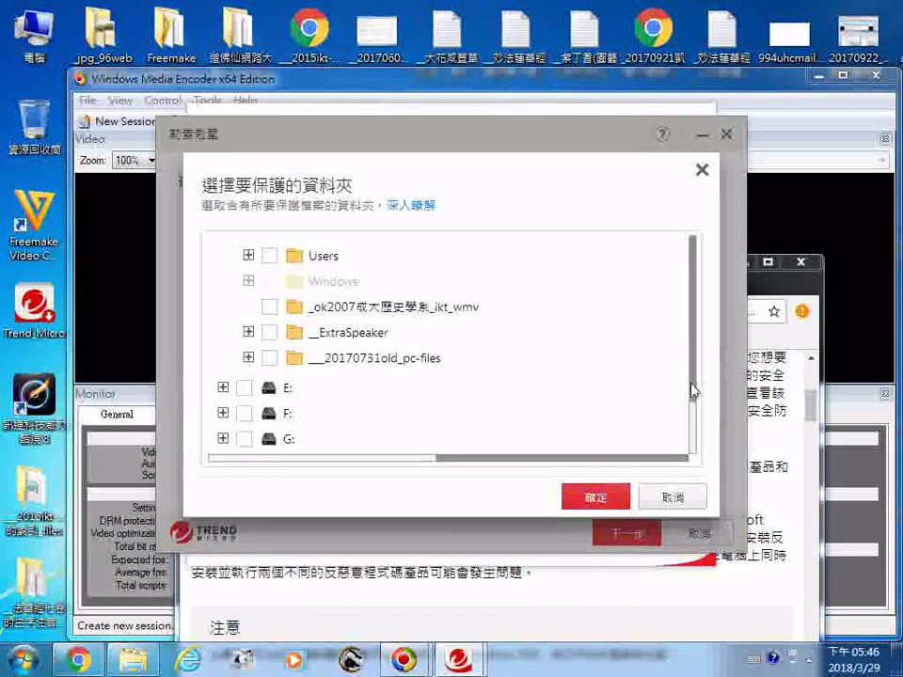
pyautogui.scroll(3, 693, 392)
pyautogui.moveTo(693, 405); pyautogui.dragTo(708, 288)
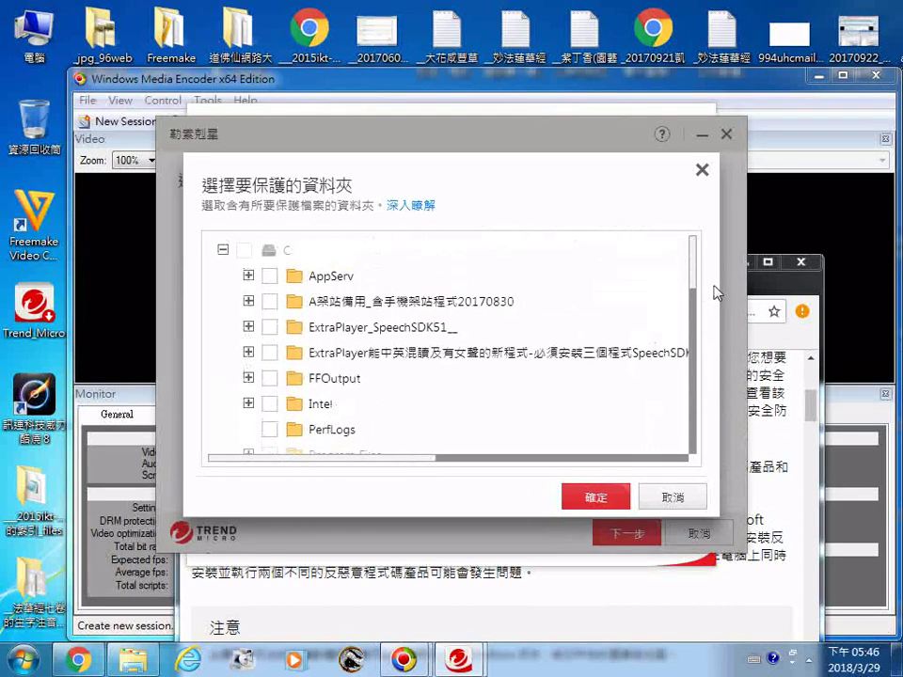
pyautogui.click(23, 664)
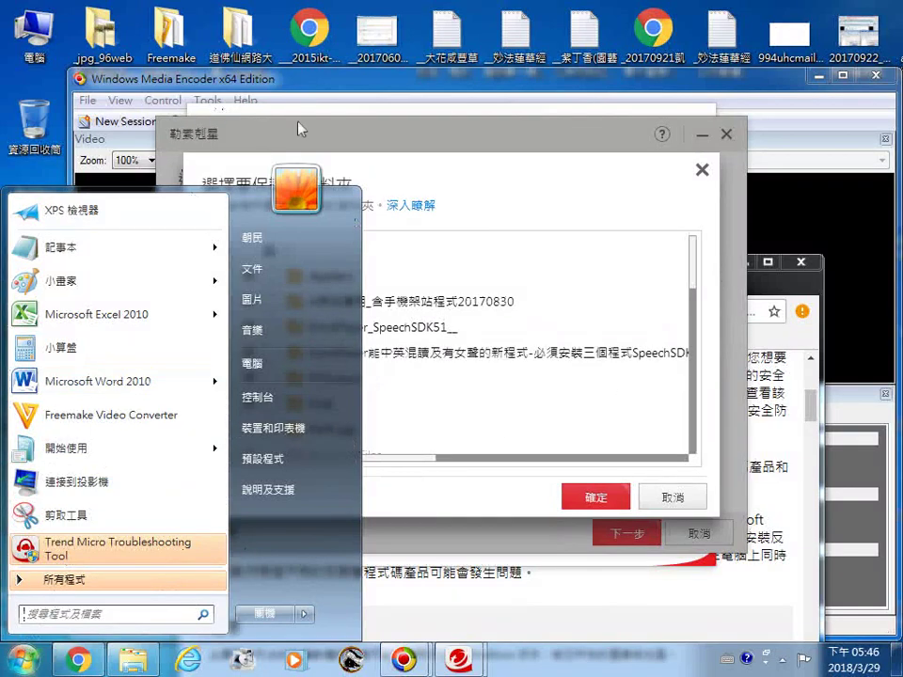
pyautogui.click(214, 110)
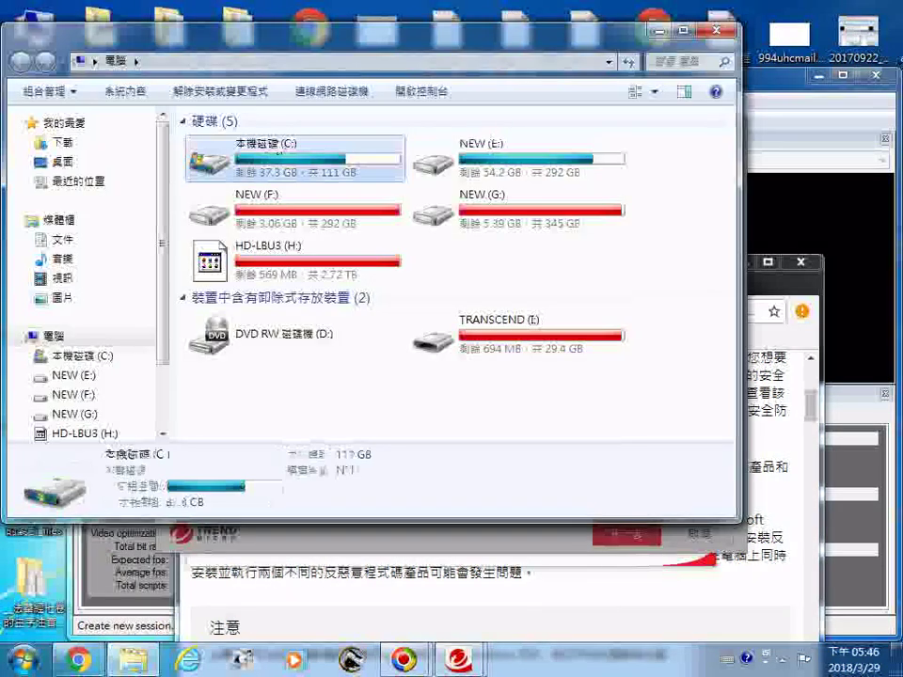
# Step: Sort the C: drive by name, open AppServ, and peek into its www folder
pyautogui.doubleClick(274, 155)
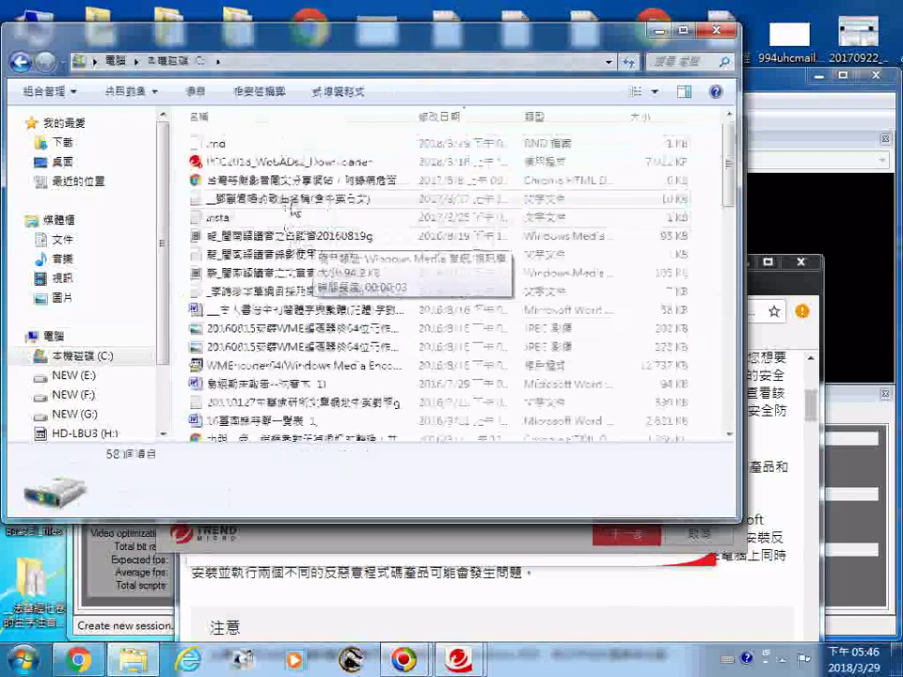
pyautogui.rightClick(181, 172)
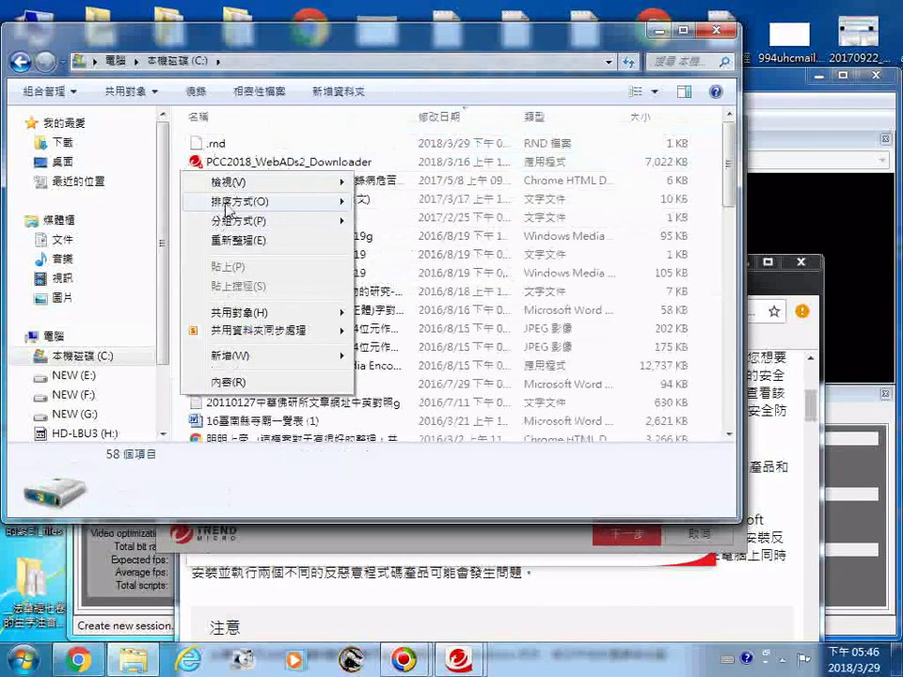
pyautogui.moveTo(226, 211)
pyautogui.click(400, 202)
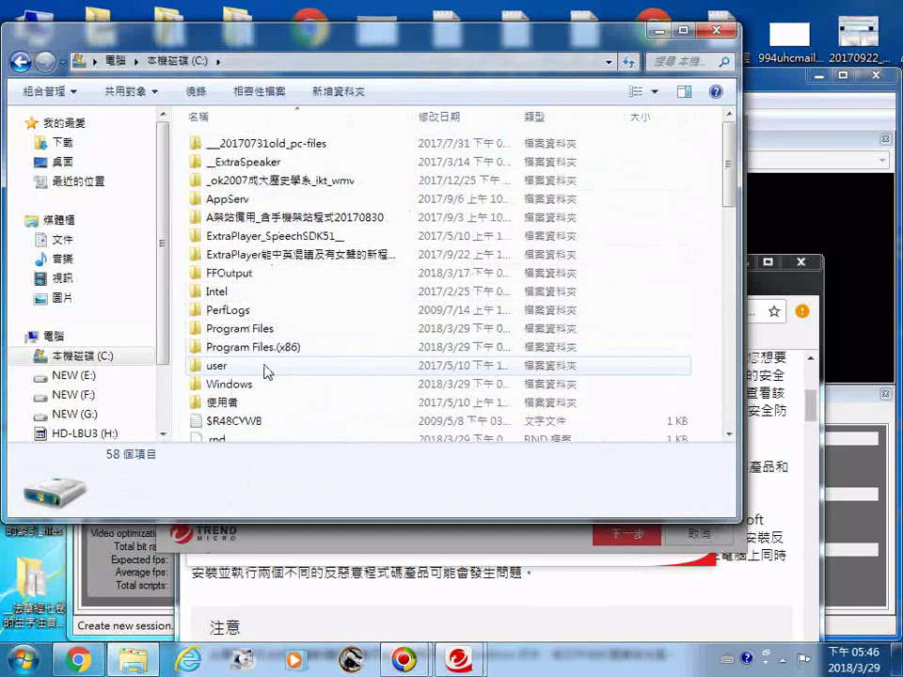
pyautogui.click(214, 200)
pyautogui.click(209, 200)
pyautogui.doubleClick(200, 199)
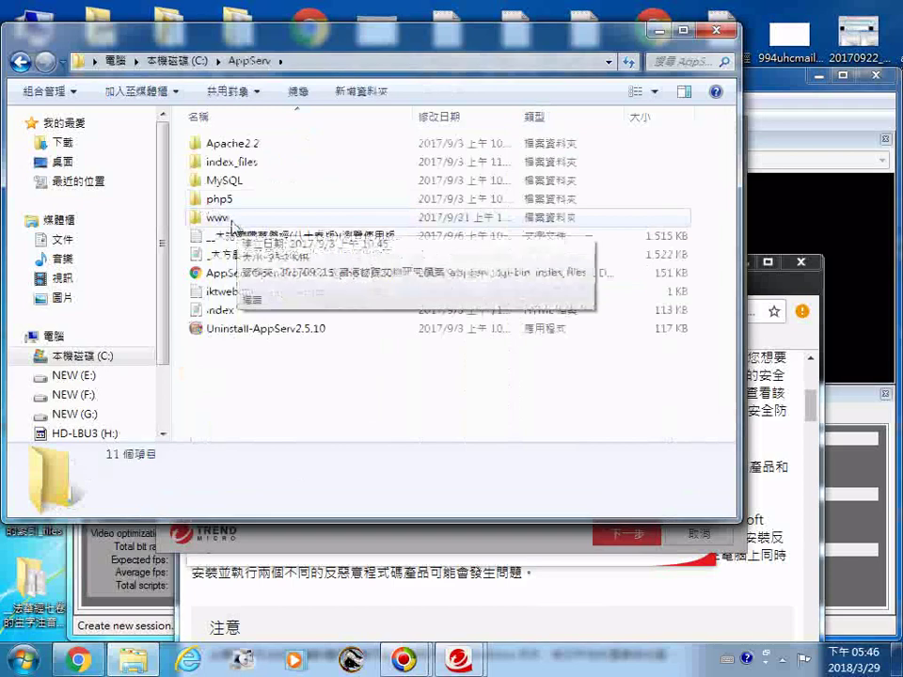
pyautogui.doubleClick(212, 219)
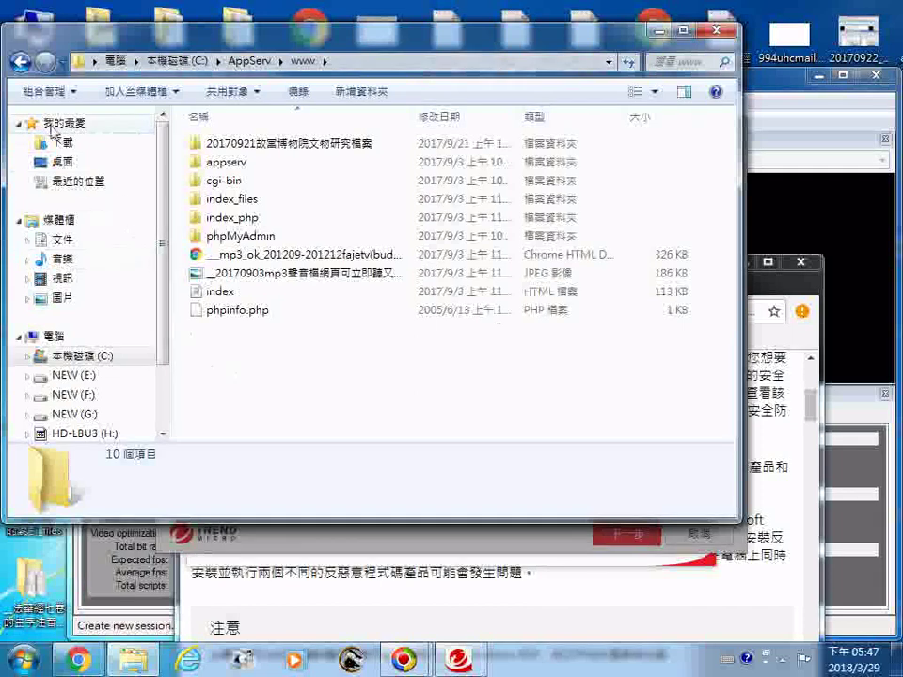
pyautogui.click(20, 62)
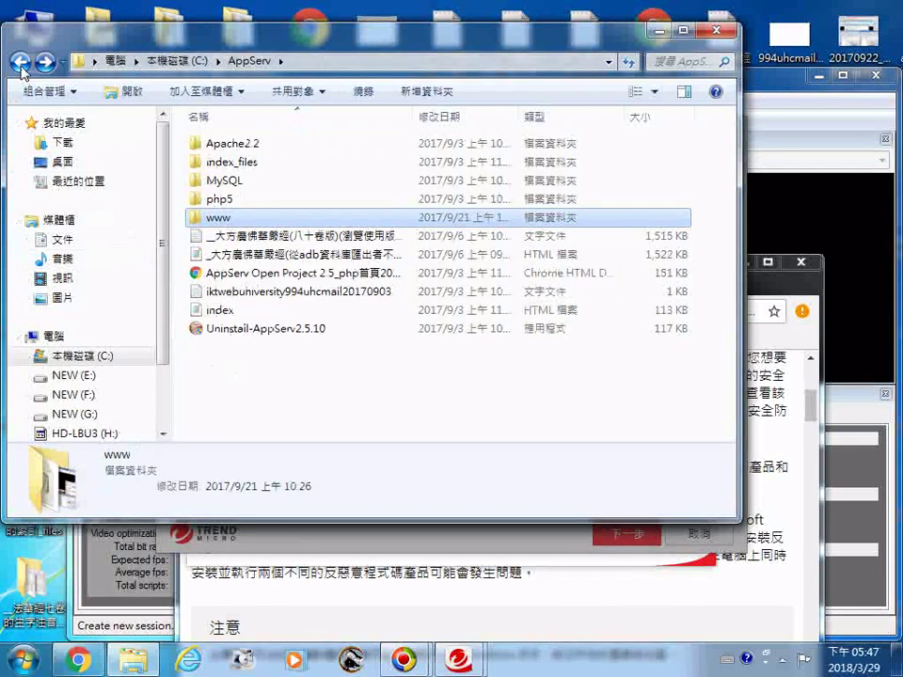
# Step: Inspect the Cerberus FTP Server taskbar jump list, then dismiss it
pyautogui.click(354, 663)
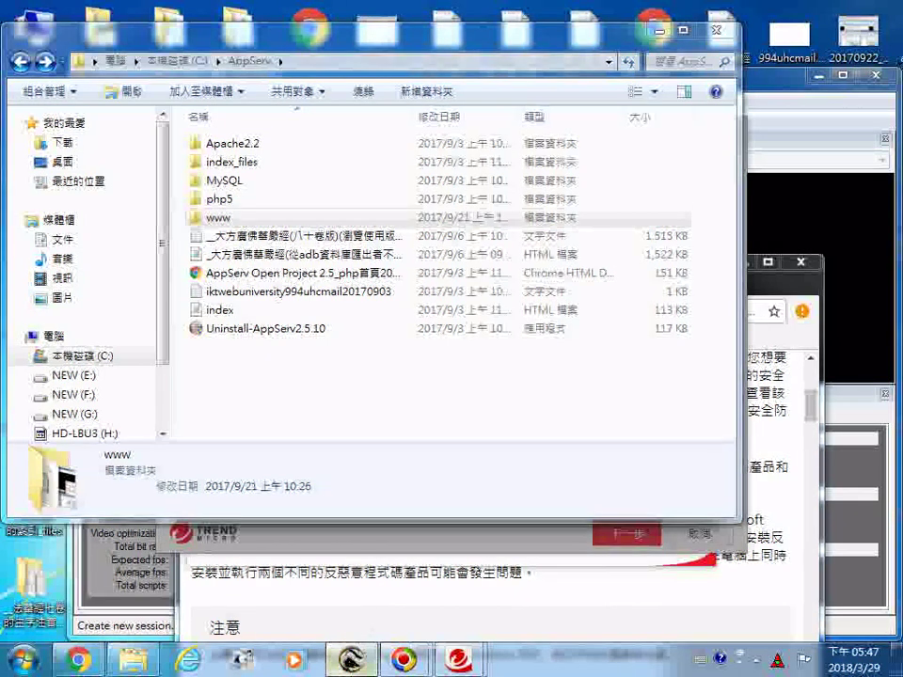
pyautogui.rightClick(349, 657)
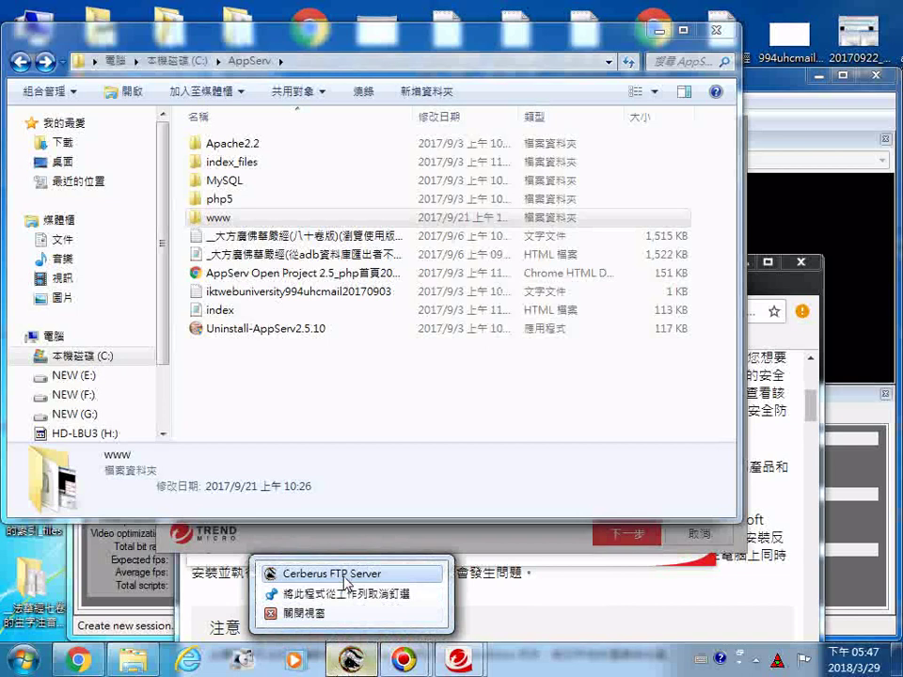
pyautogui.click(282, 573)
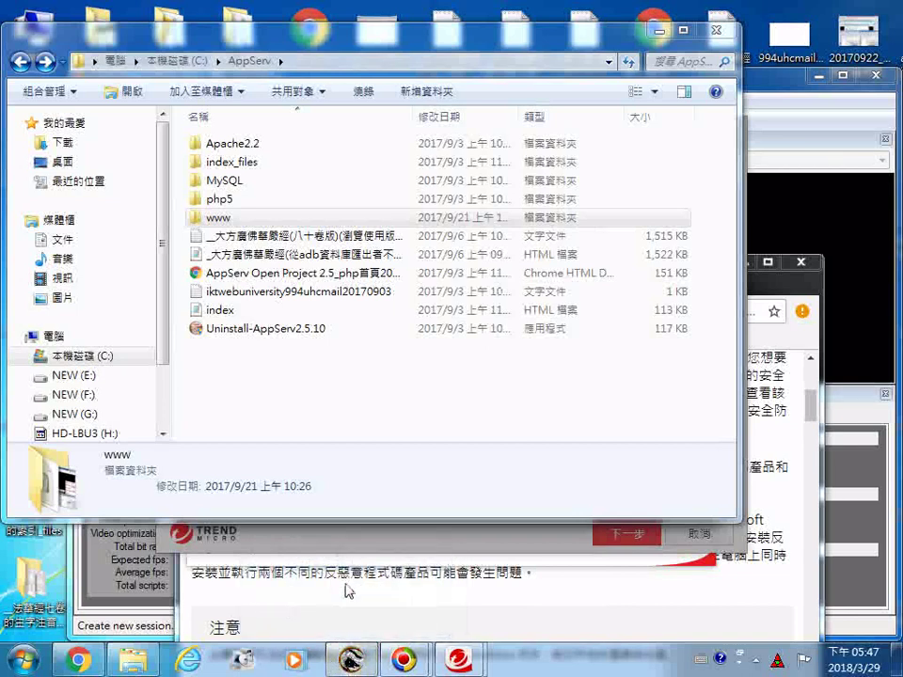
pyautogui.rightClick(351, 660)
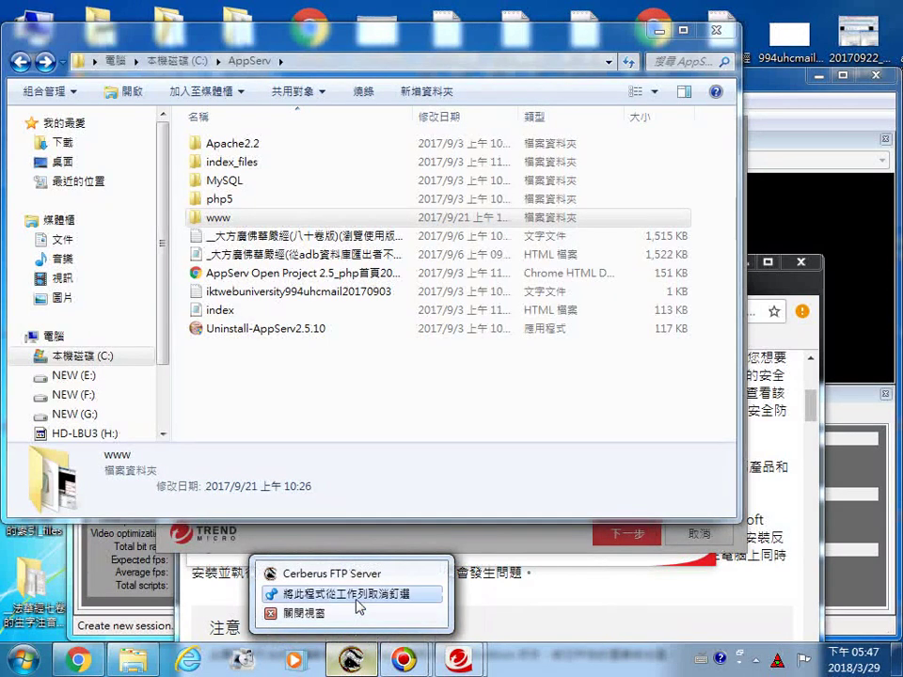
pyautogui.click(357, 661)
pyautogui.rightClick(354, 662)
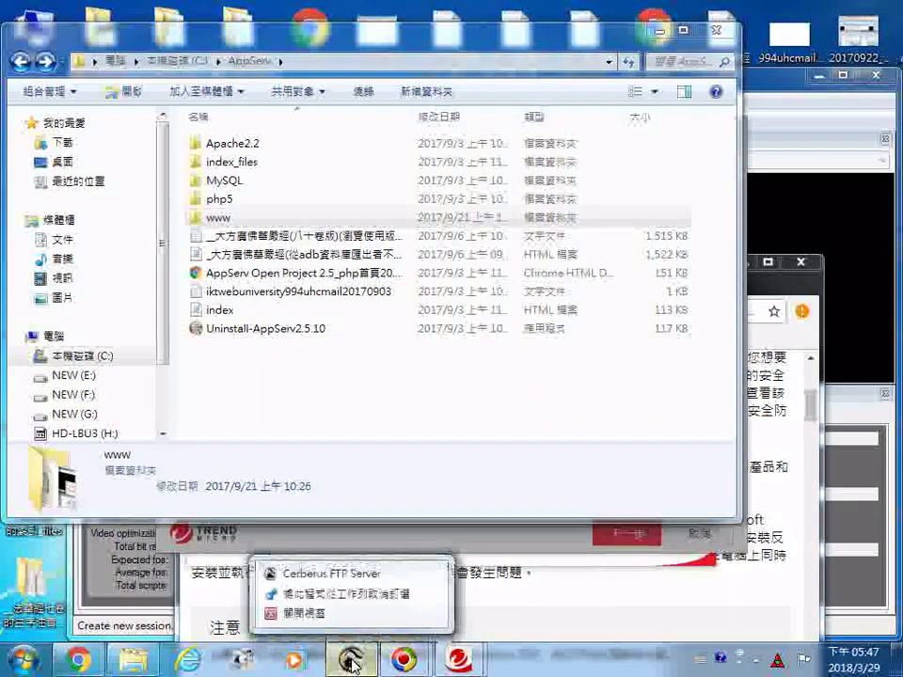
pyautogui.rightClick(368, 578)
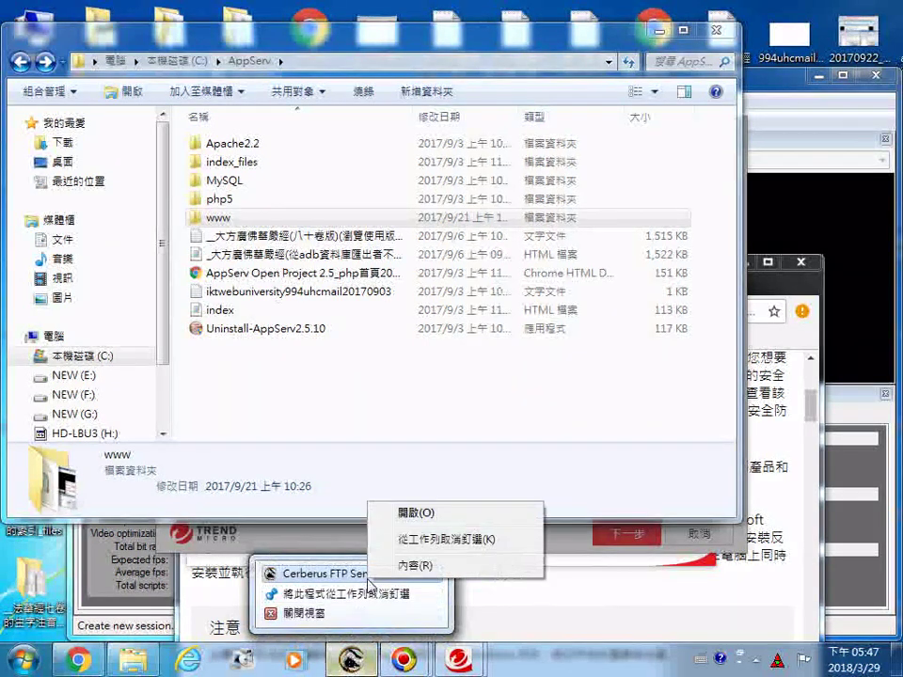
pyautogui.click(420, 513)
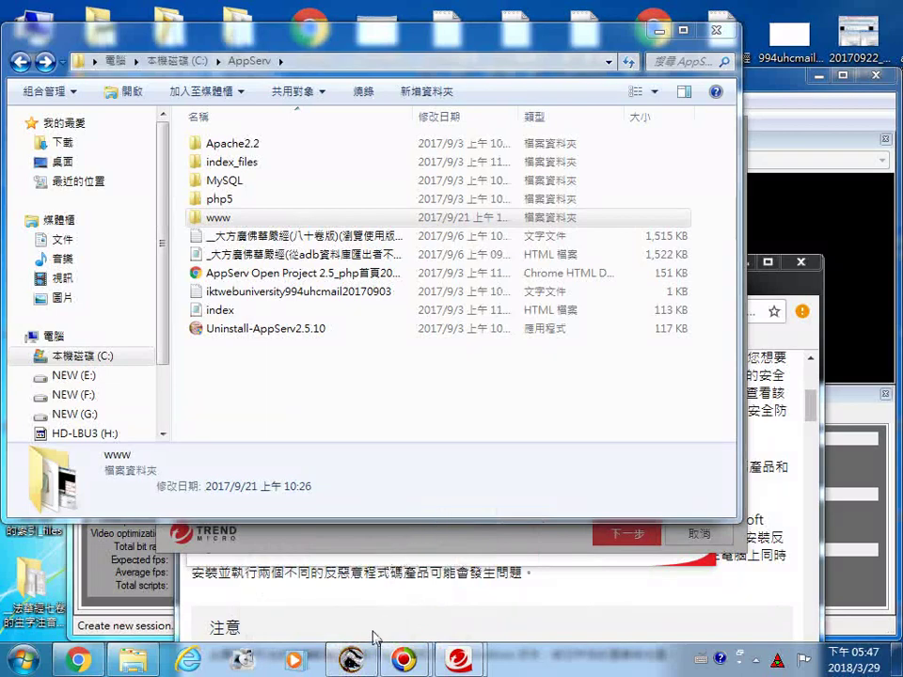
pyautogui.moveTo(367, 658)
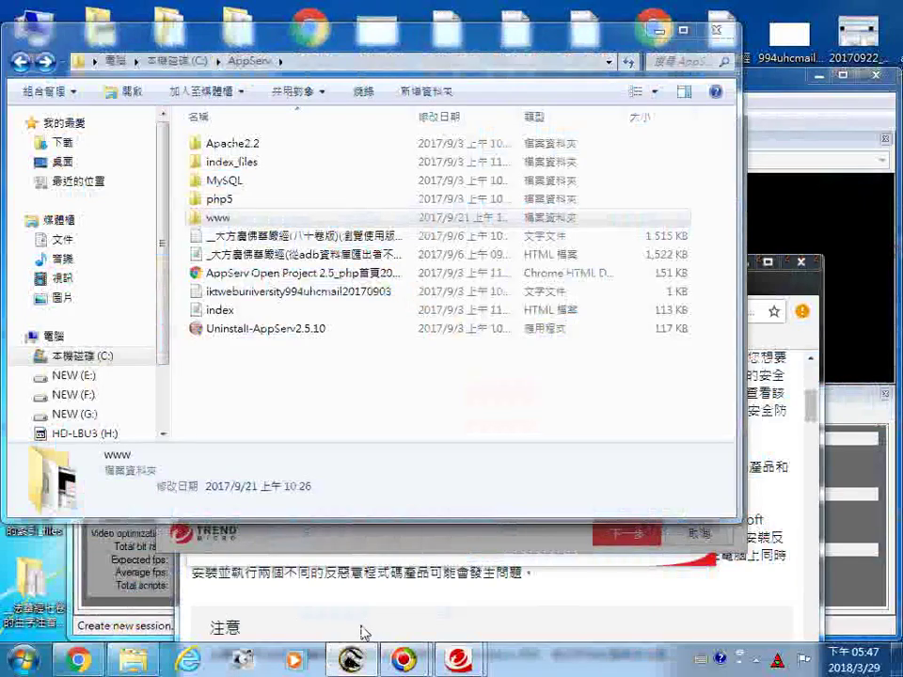
# Step: Close Chrome's Microsoft support tab, then the whole browser window with the Trend Micro uninstall help
pyautogui.click(370, 618)
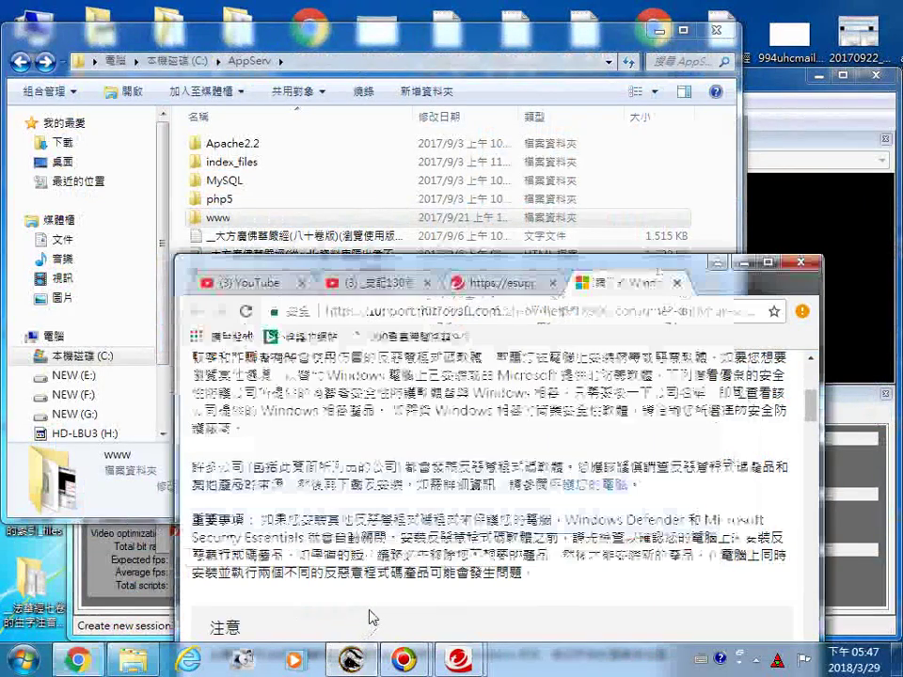
pyautogui.moveTo(656, 269); pyautogui.dragTo(657, 287)
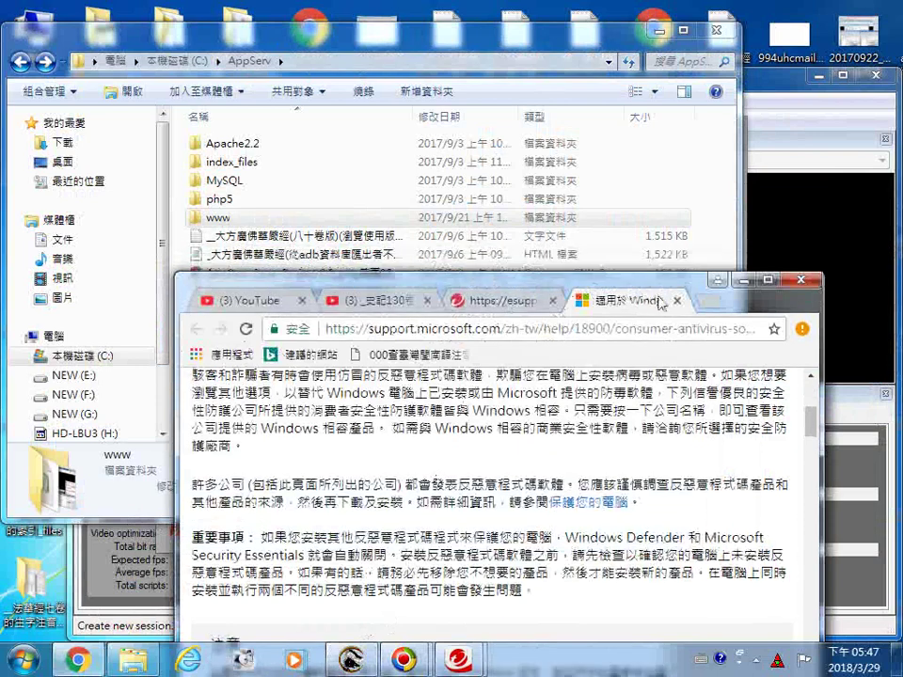
pyautogui.click(677, 300)
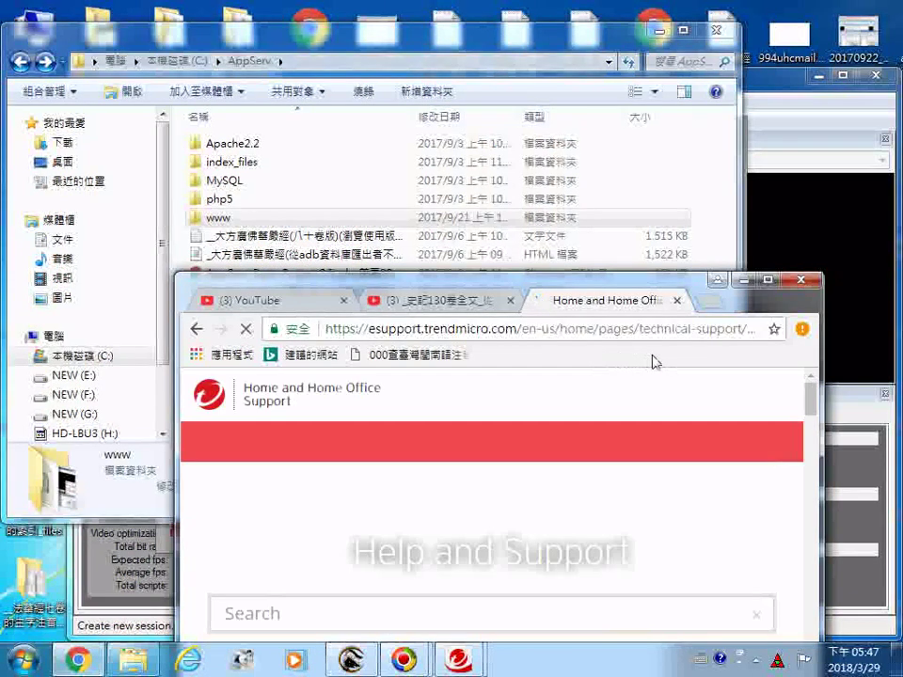
pyautogui.moveTo(626, 289); pyautogui.dragTo(541, 147)
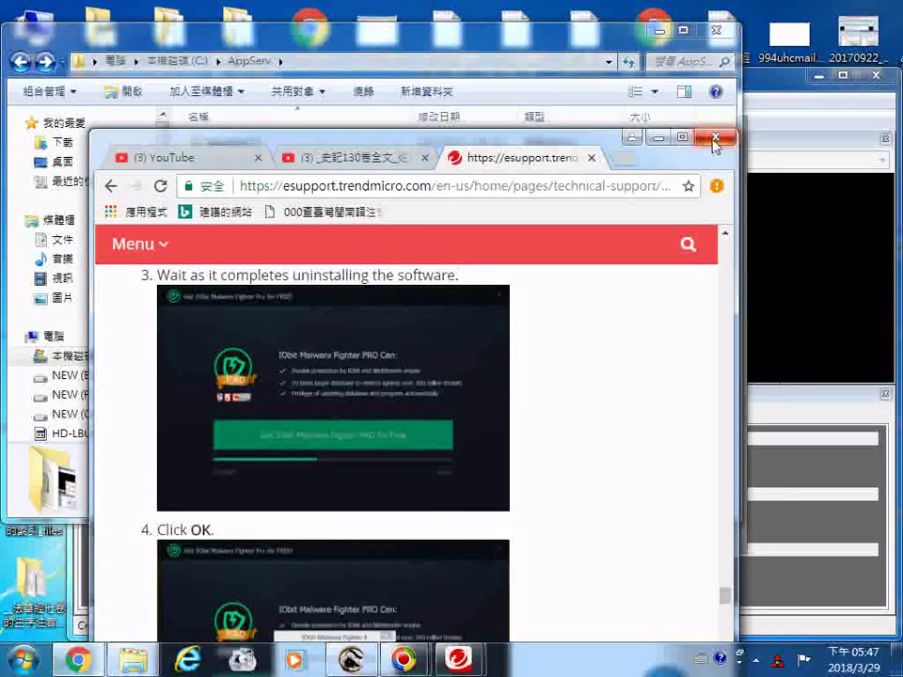
pyautogui.click(717, 141)
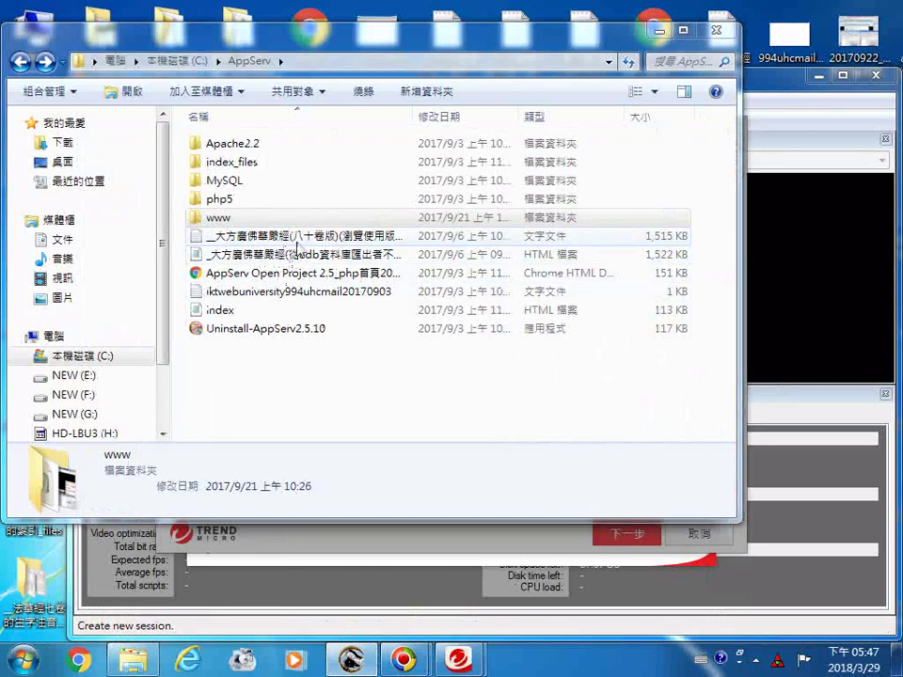
# Step: Close the C:\AppServ Explorer window to reveal the 勒索剋星 folder picker
pyautogui.click(314, 339)
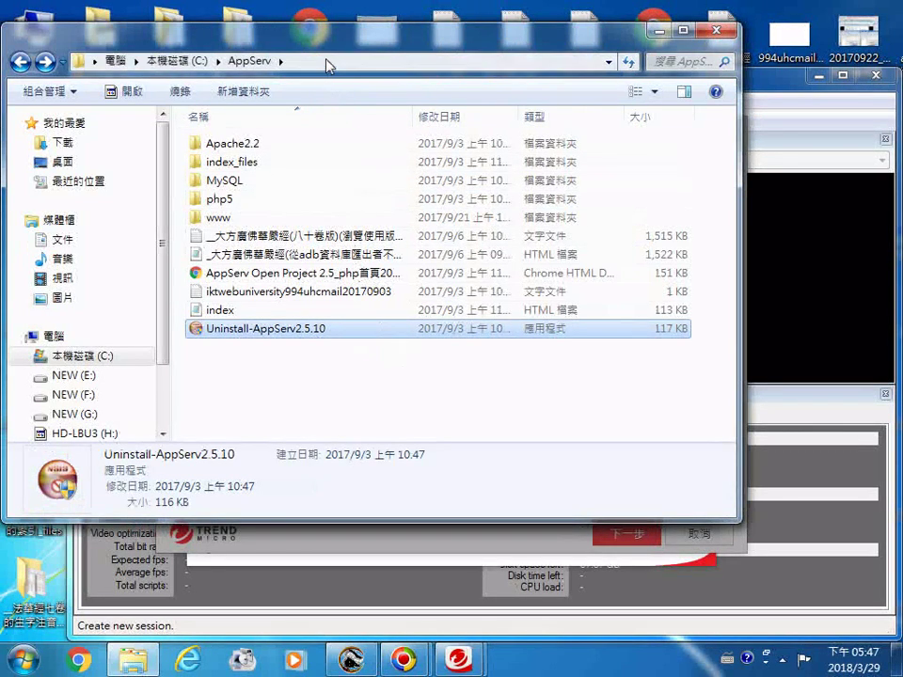
pyautogui.moveTo(256, 32); pyautogui.dragTo(333, 79)
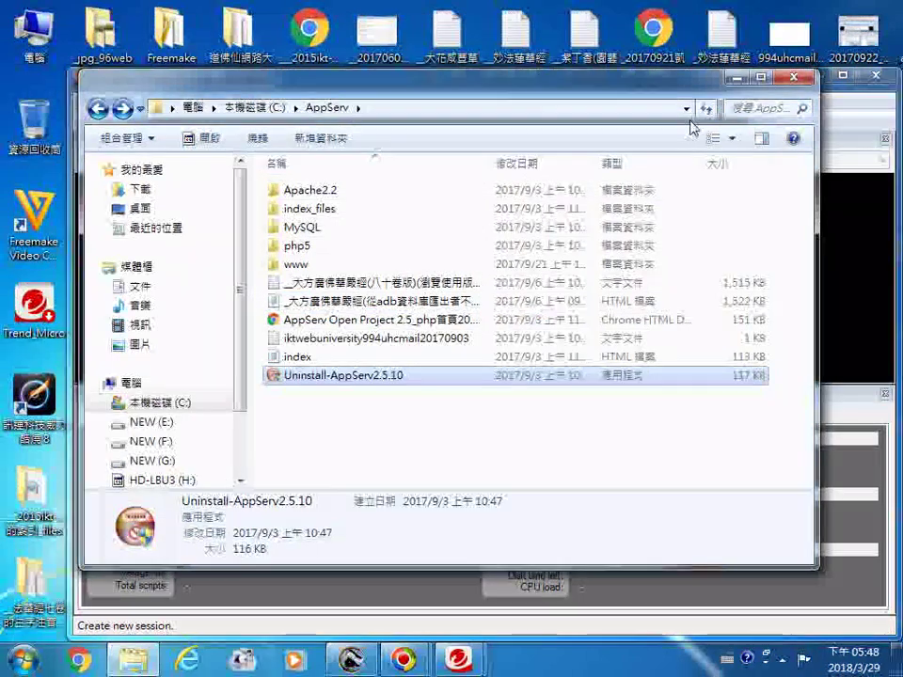
pyautogui.click(739, 76)
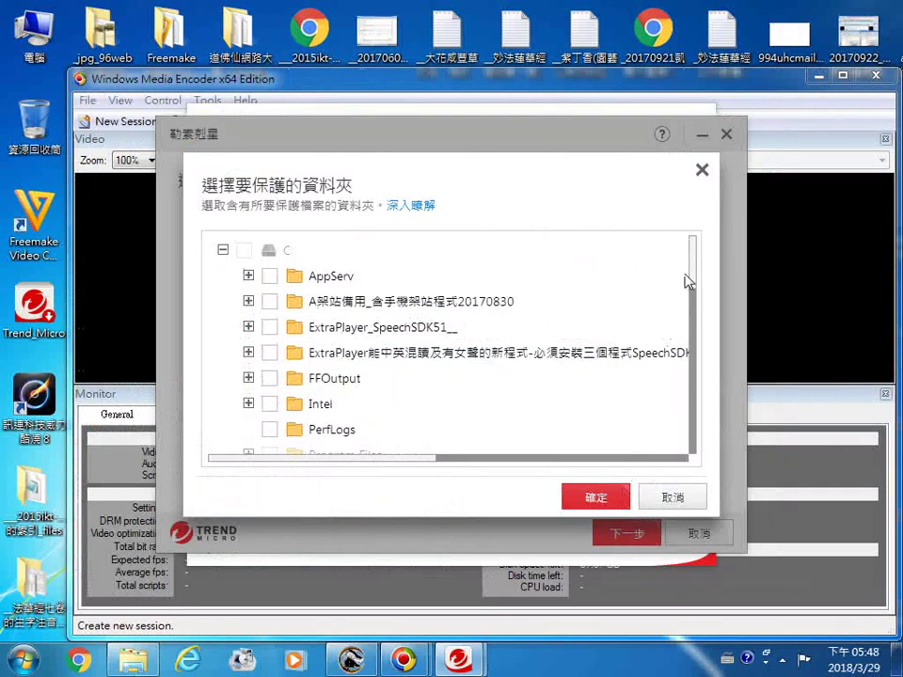
# Step: Tick the C:\AppServ folder for Folder Shield protection
pyautogui.hscroll(5, 685, 282)
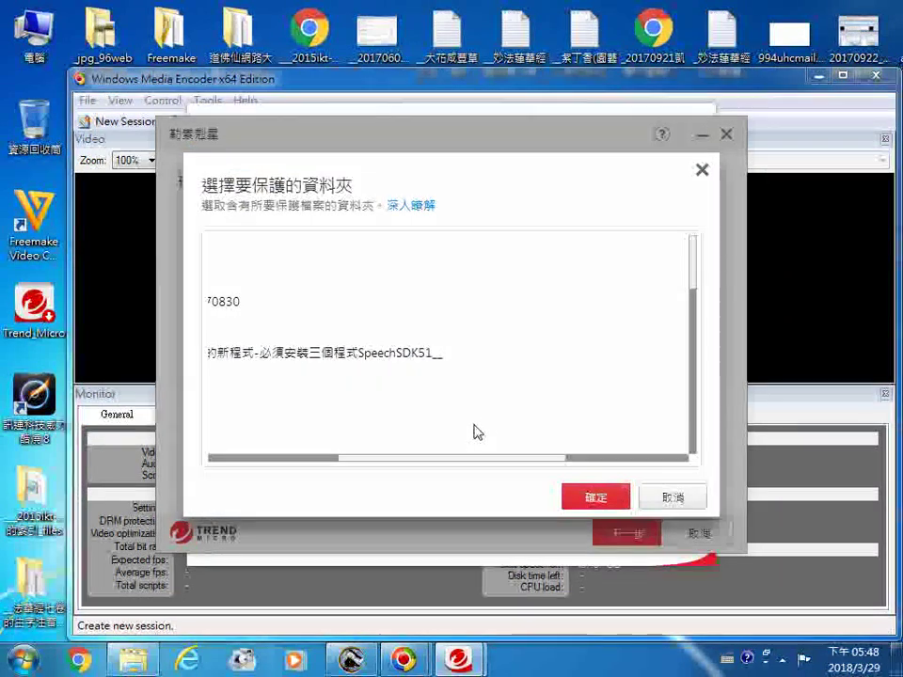
pyautogui.moveTo(448, 464); pyautogui.dragTo(262, 484)
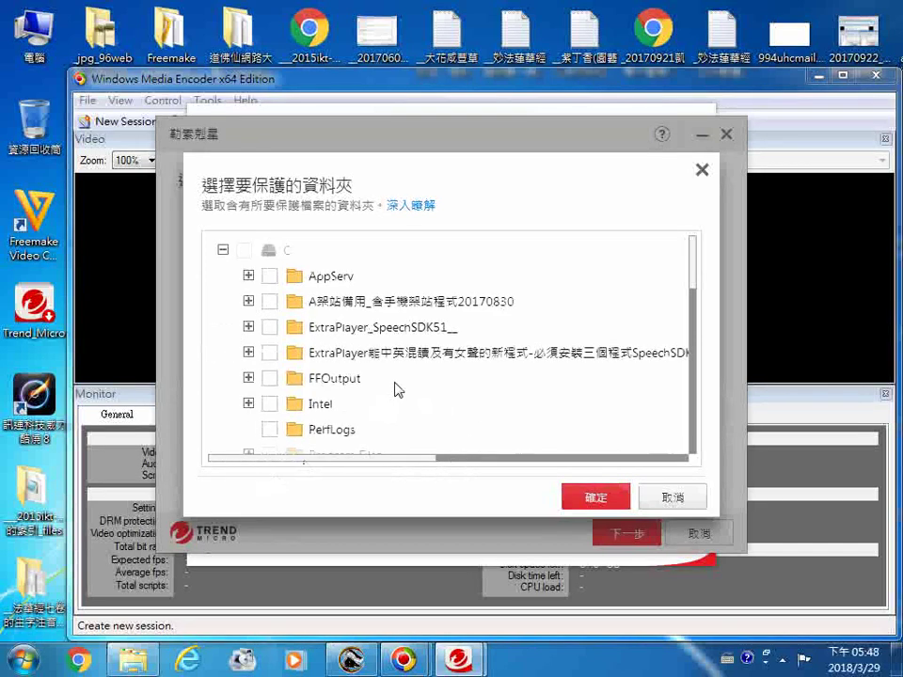
pyautogui.scroll(-10, 556, 373)
pyautogui.scroll(-3, 668, 398)
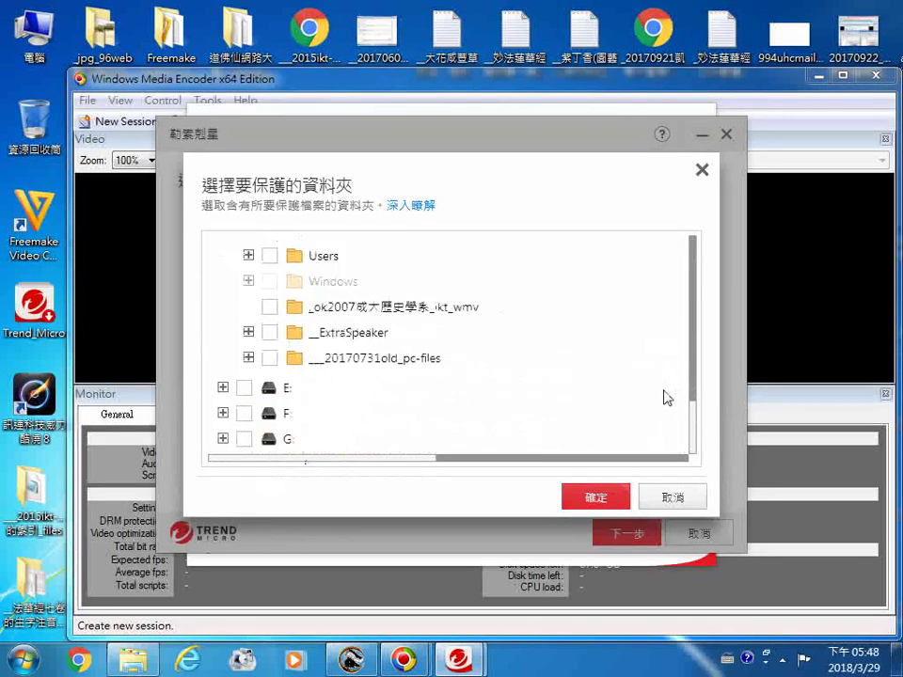
pyautogui.scroll(5, 562, 309)
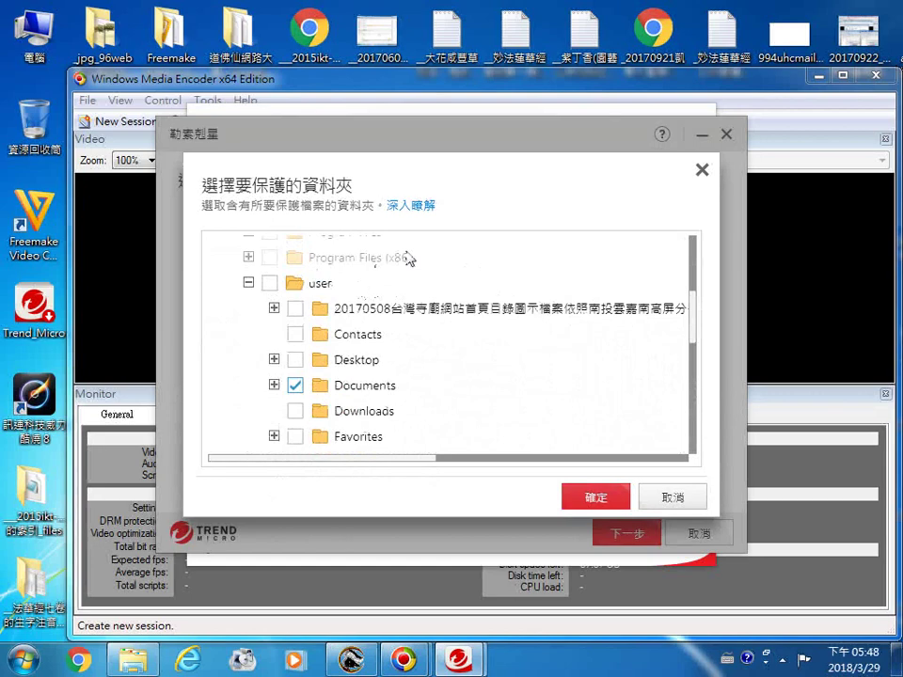
pyautogui.moveTo(694, 314); pyautogui.dragTo(696, 245)
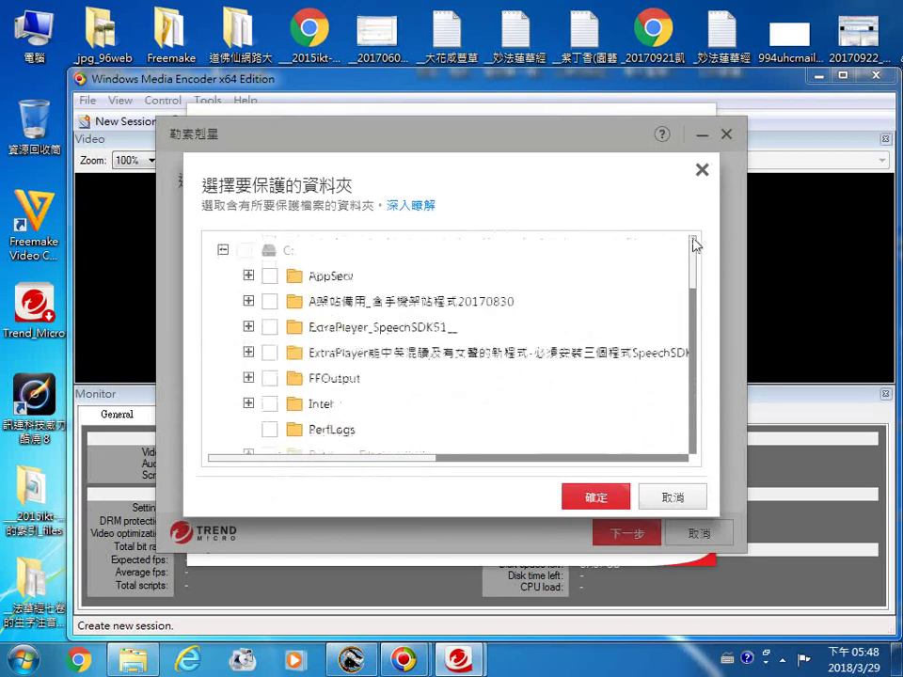
pyautogui.click(272, 282)
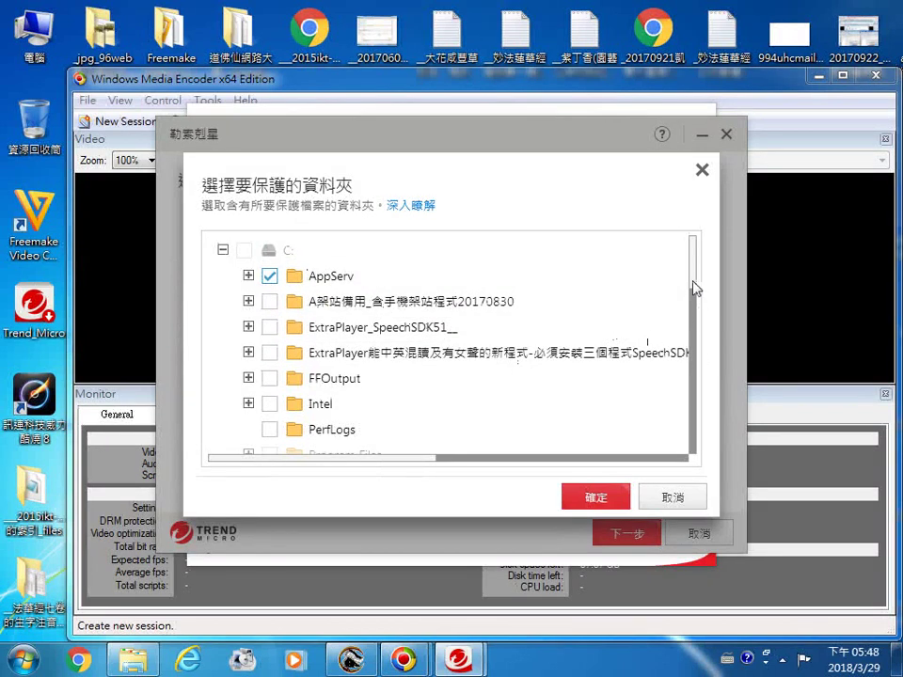
# Step: Tick drives G:, F: and E: for protection as well
pyautogui.moveTo(694, 286); pyautogui.dragTo(700, 450)
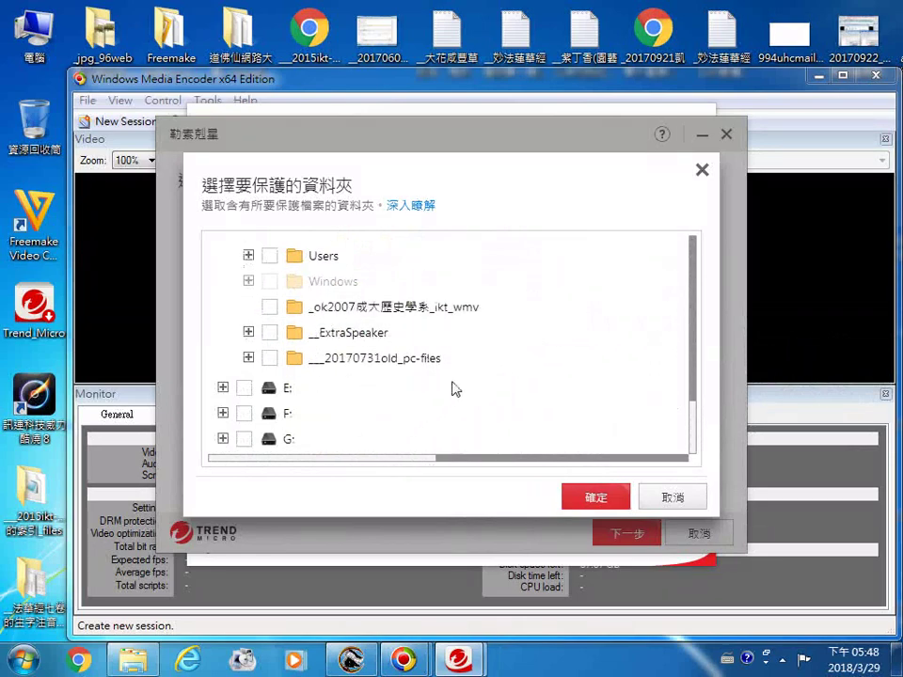
pyautogui.click(244, 439)
pyautogui.click(244, 413)
pyautogui.click(245, 387)
pyautogui.scroll(3, 460, 409)
pyautogui.scroll(5, 440, 404)
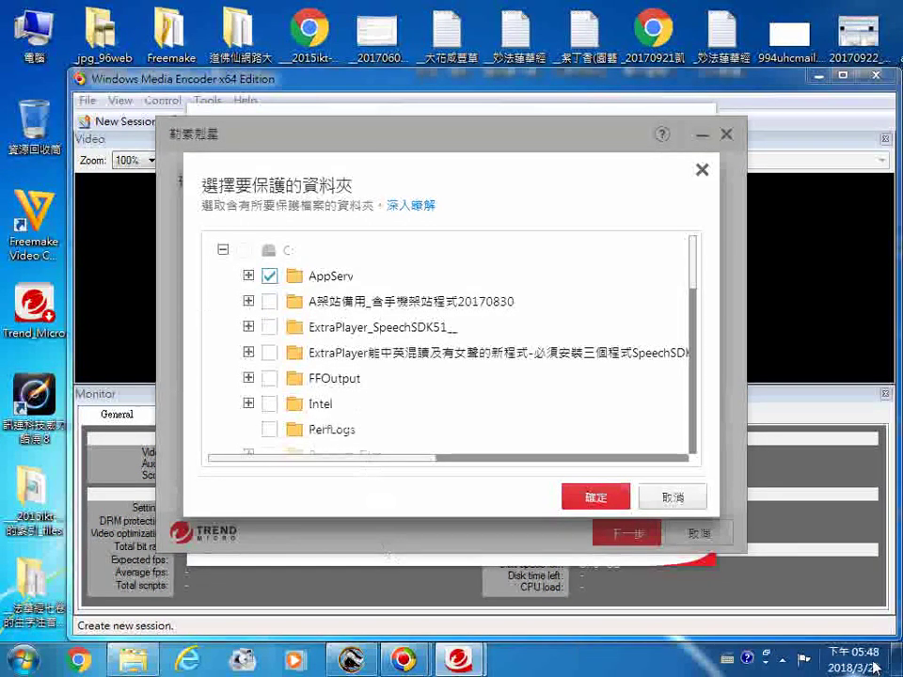
# Step: Safely eject the TRANSCEND (I:) Mass Storage Device from the notification area
pyautogui.click(782, 657)
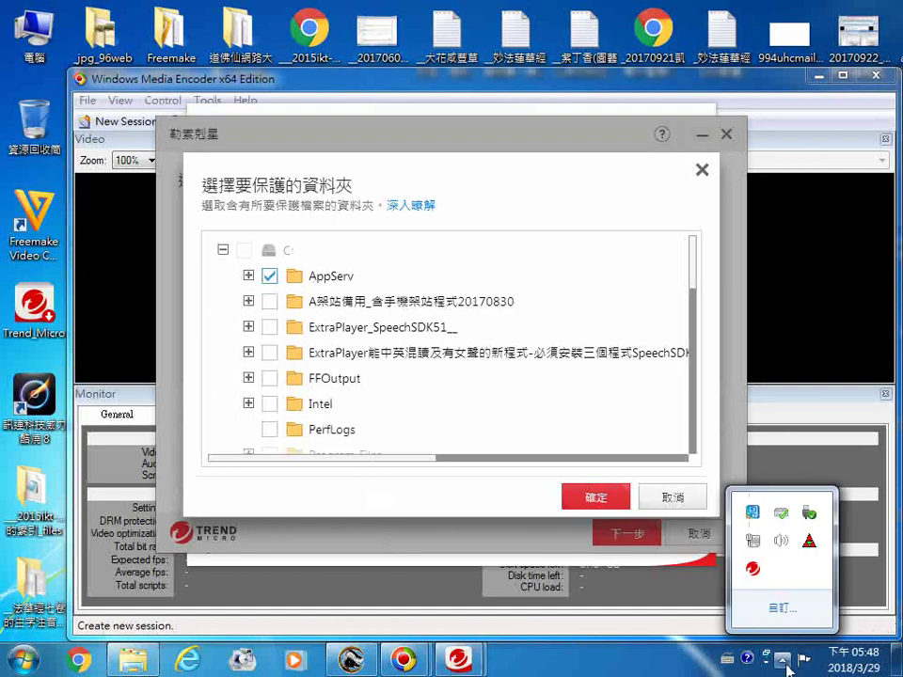
pyautogui.click(811, 524)
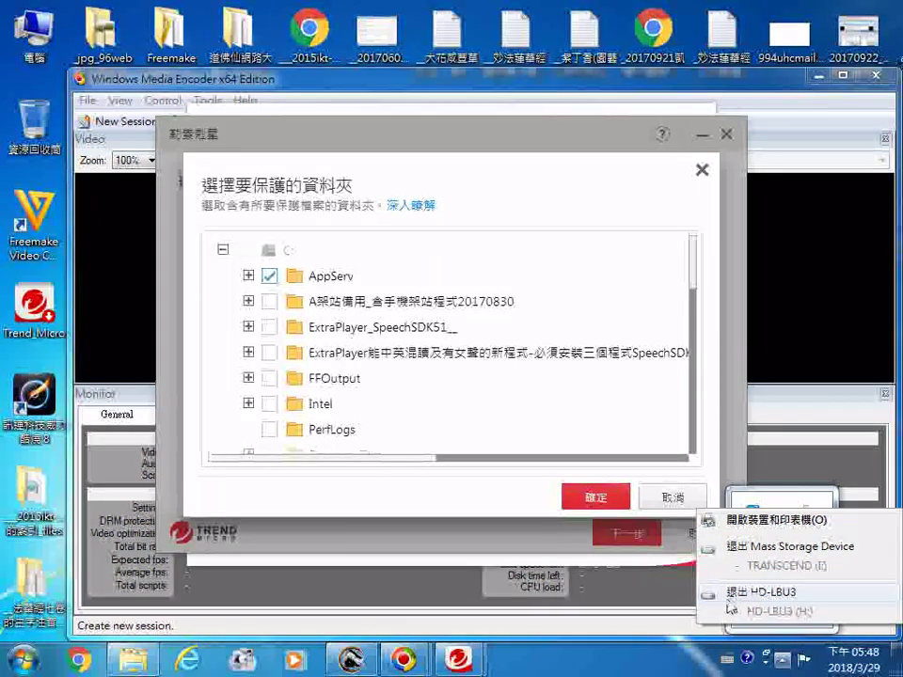
pyautogui.click(750, 549)
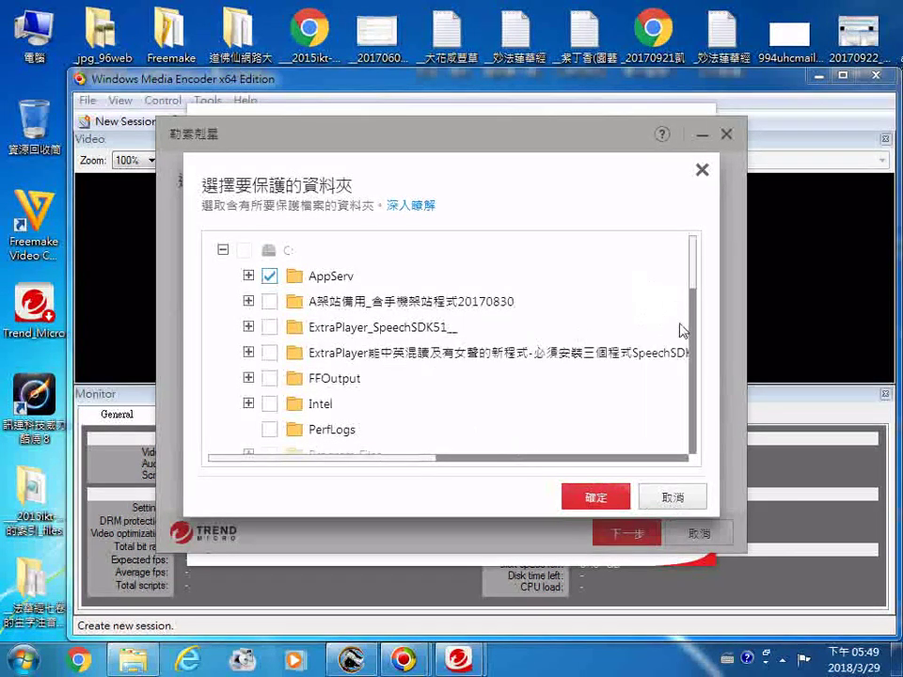
pyautogui.moveTo(696, 282); pyautogui.dragTo(676, 279)
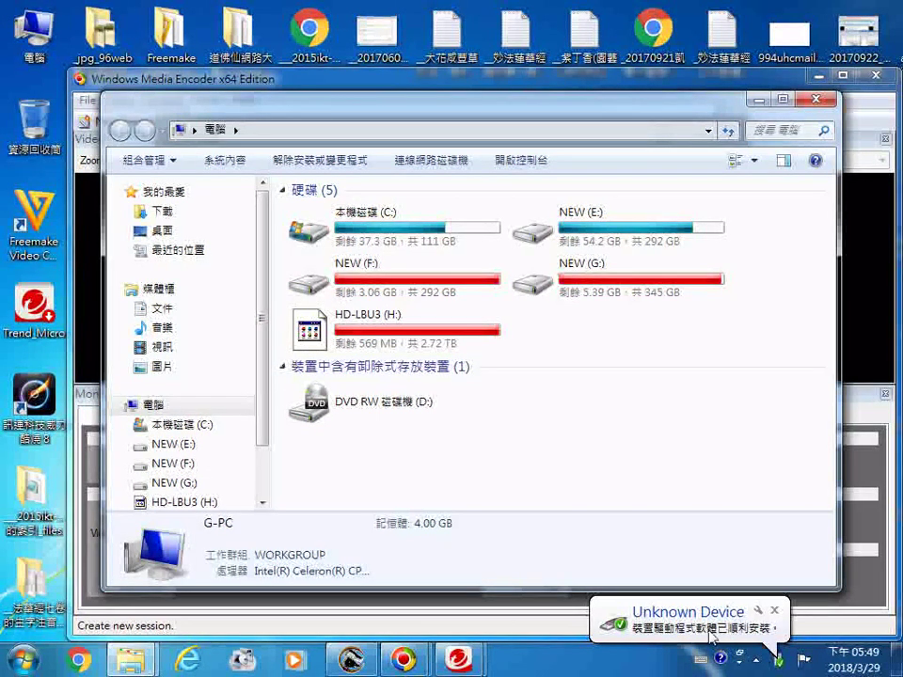
# Step: Close the Unknown Device driver notice and the 電腦 window
pyautogui.click(738, 640)
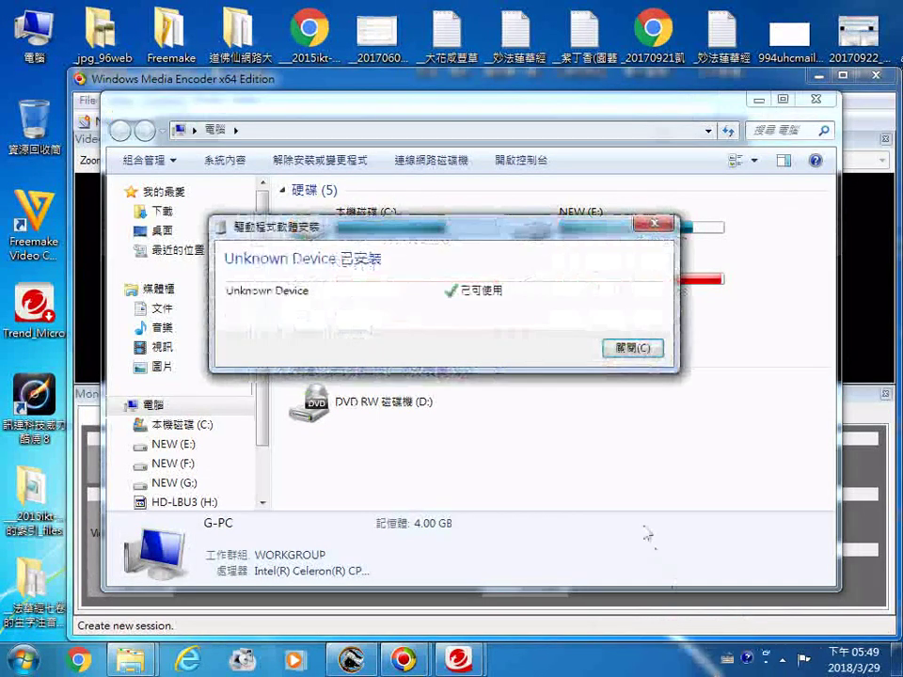
pyautogui.click(616, 354)
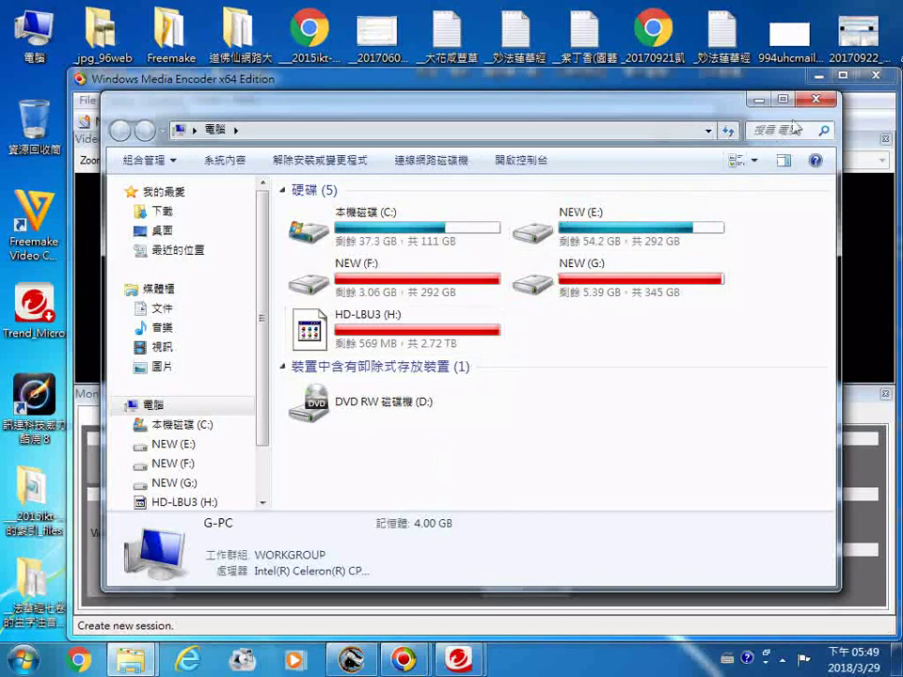
pyautogui.click(815, 98)
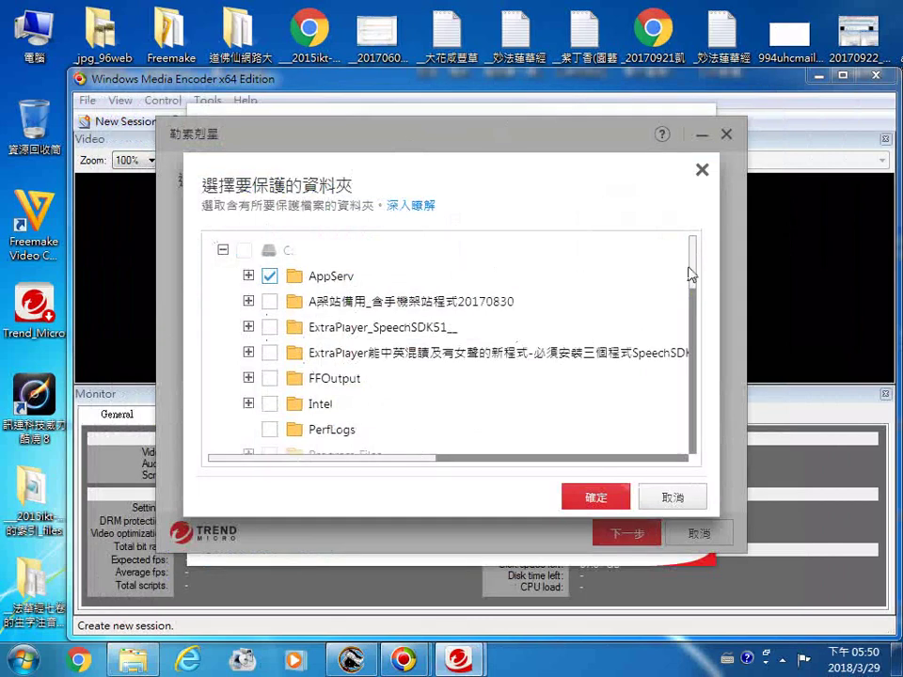
# Step: Tick C:\FFOutput and the user's Videos folder in the 勒索剋星 folder picker
pyautogui.moveTo(693, 275); pyautogui.dragTo(684, 246)
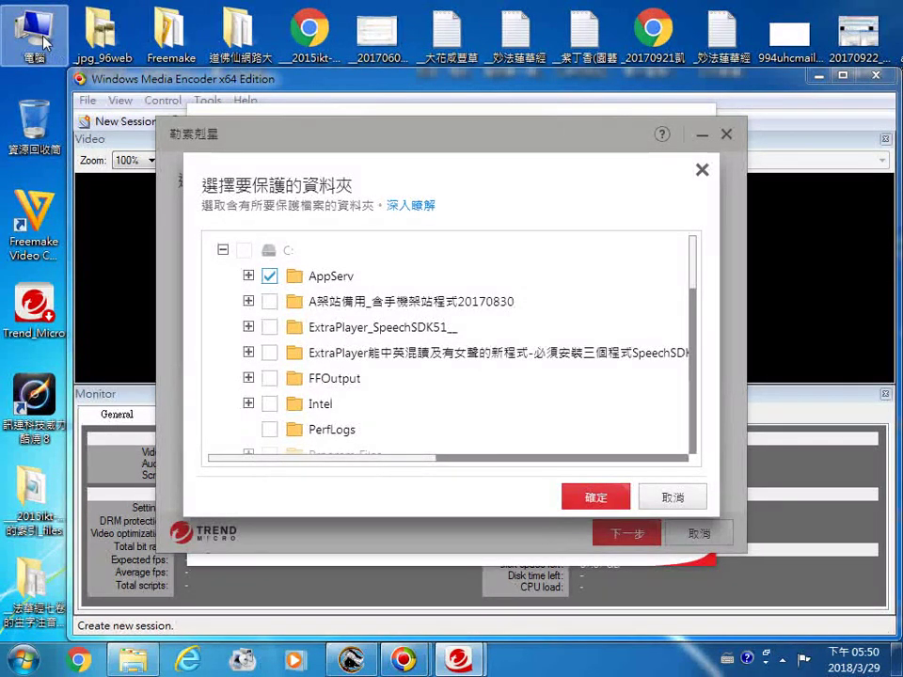
pyautogui.click(271, 379)
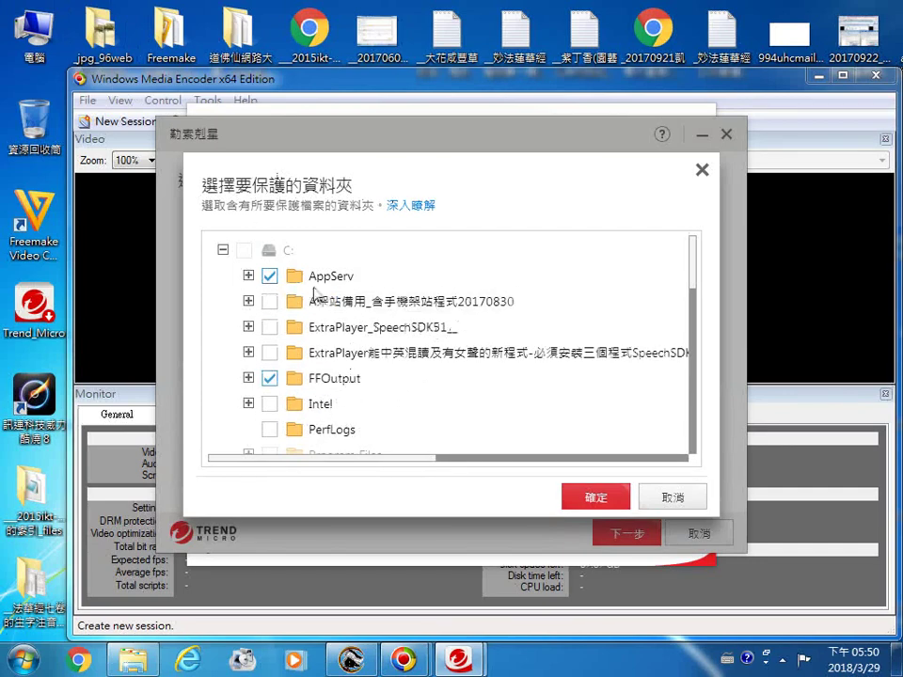
pyautogui.scroll(-2, 419, 396)
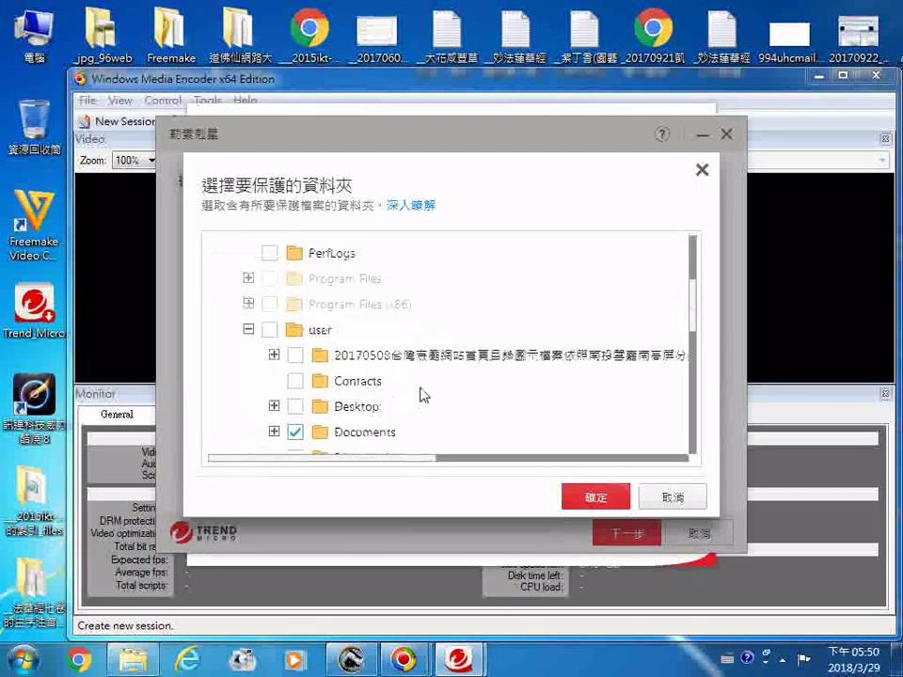
pyautogui.scroll(-1, 426, 397)
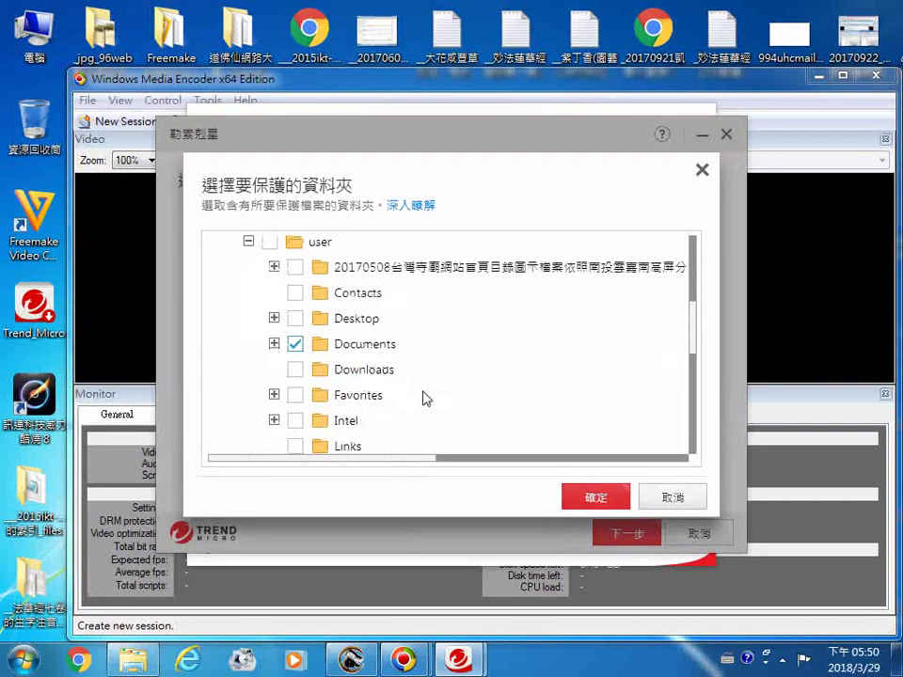
pyautogui.scroll(-1, 425, 397)
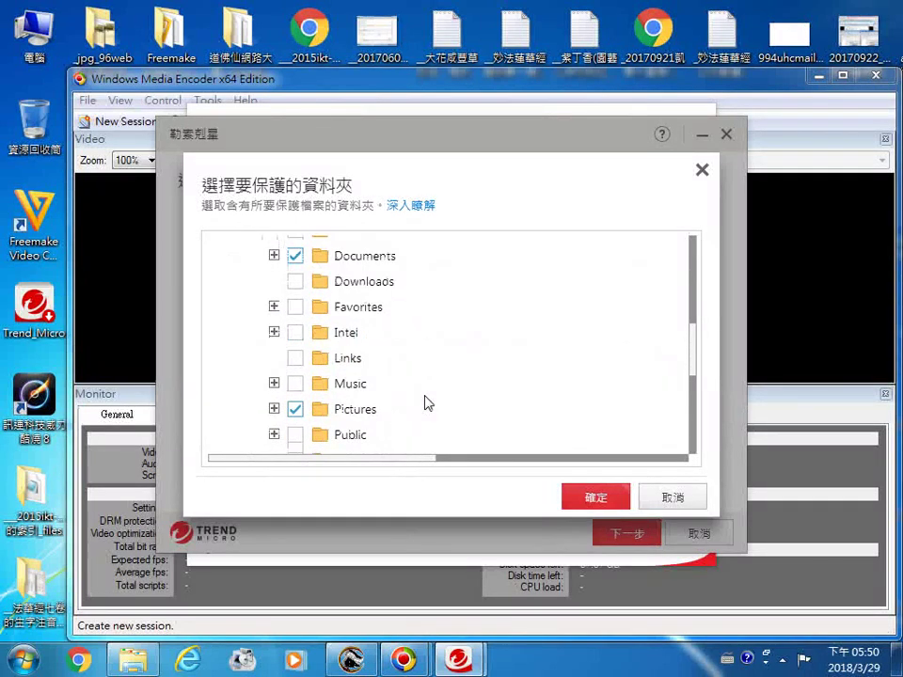
pyautogui.scroll(-2, 426, 403)
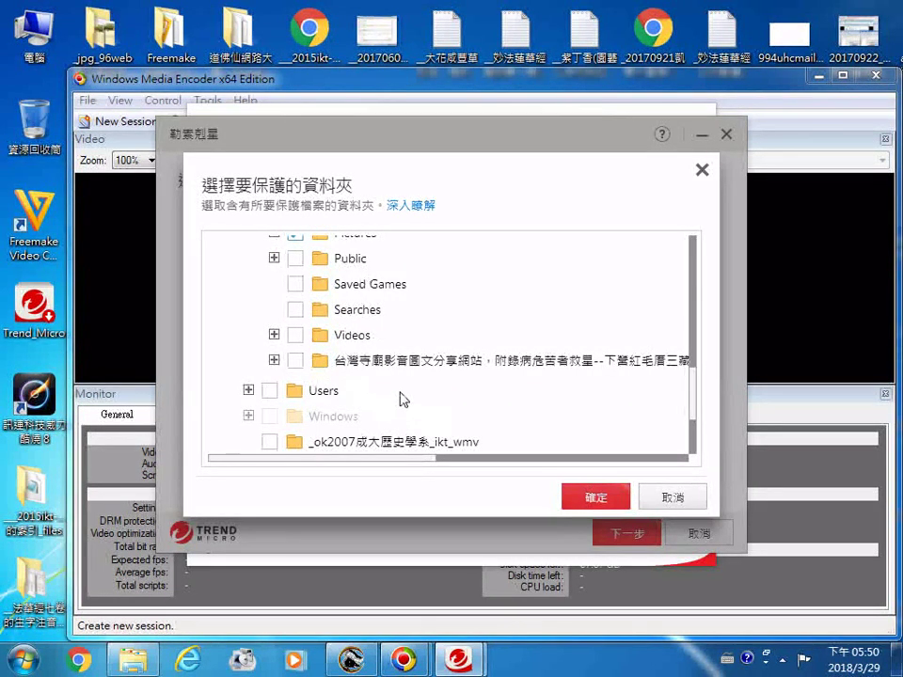
pyautogui.click(295, 335)
# Step: Open the Computer window to list all drives, including the new SP PHD U3 (I:)
pyautogui.doubleClick(33, 29)
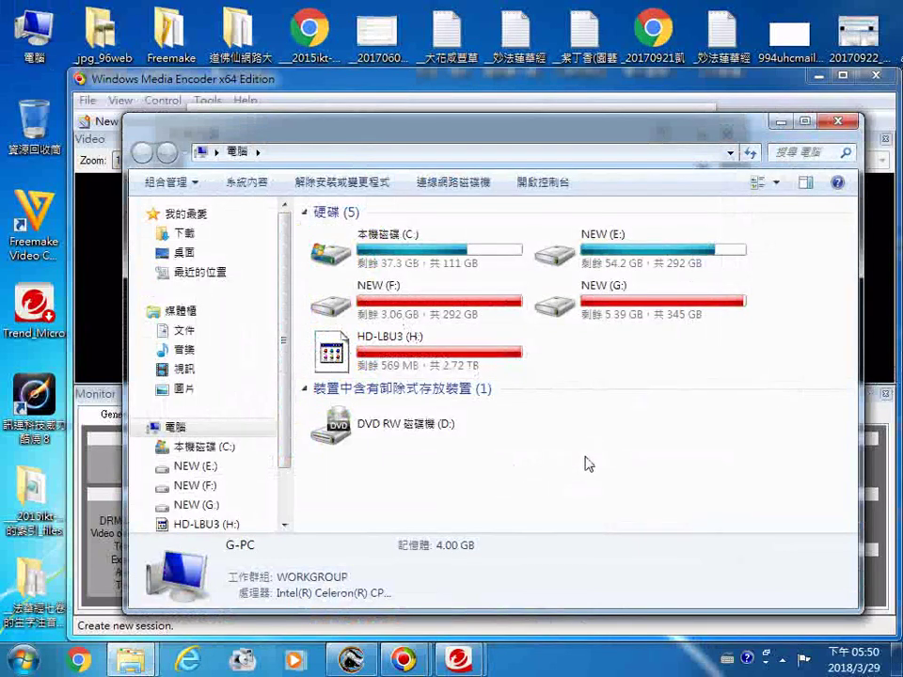
pyautogui.scroll(-2, 283, 509)
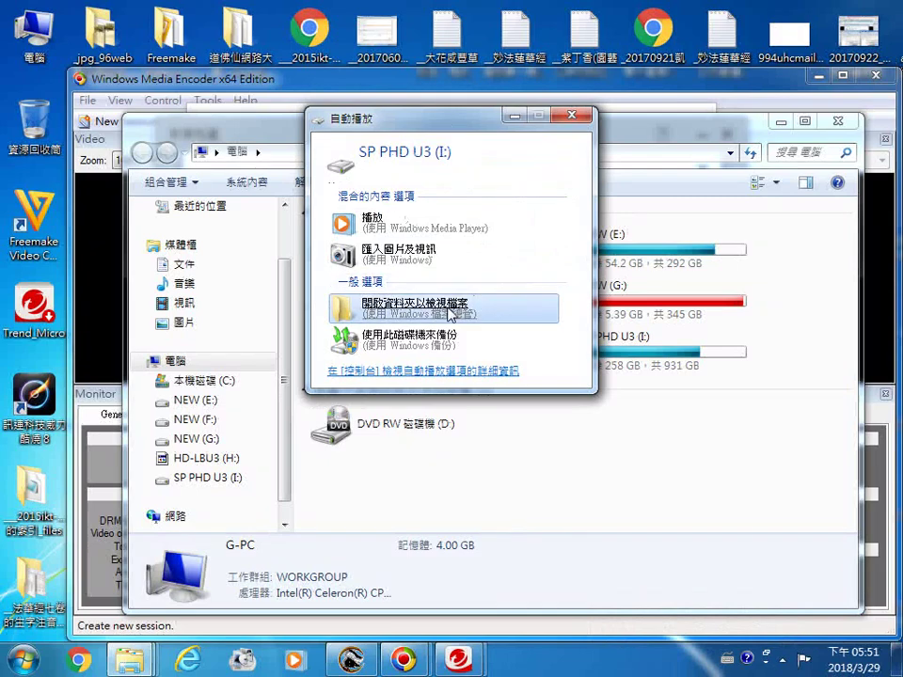
# Step: Open the SP PHD U3 (I:) drive's files from AutoPlay and position its window
pyautogui.click(450, 314)
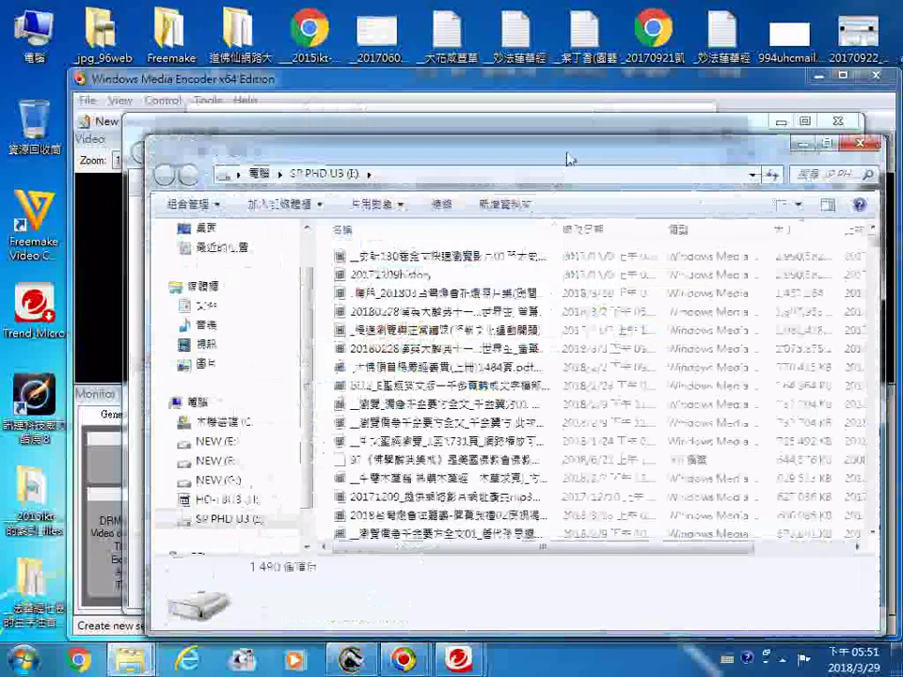
pyautogui.moveTo(567, 160); pyautogui.dragTo(570, 494)
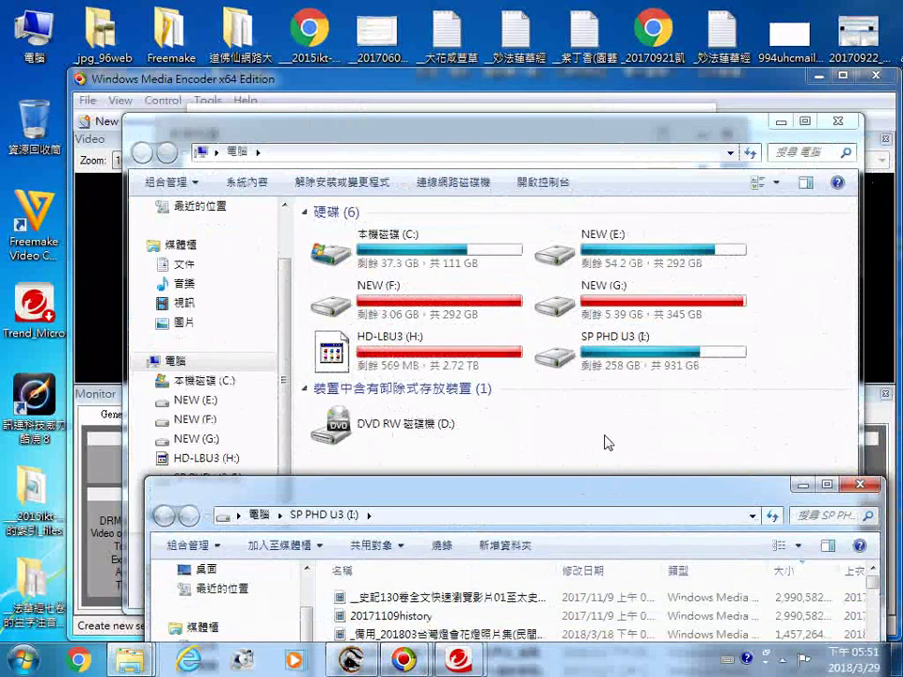
pyautogui.moveTo(506, 509); pyautogui.dragTo(476, 236)
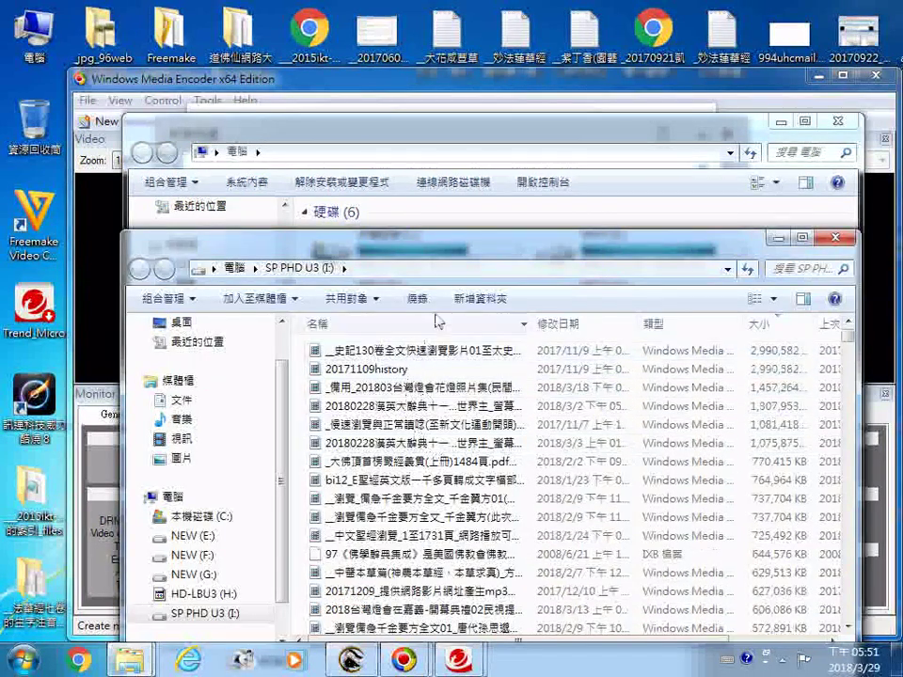
# Step: Browse the drive's file list and select the 臺南市政府區公所-官田區 HTML file
pyautogui.scroll(-4, 482, 239)
pyautogui.moveTo(483, 238); pyautogui.dragTo(482, 168)
pyautogui.scroll(-6, 565, 414)
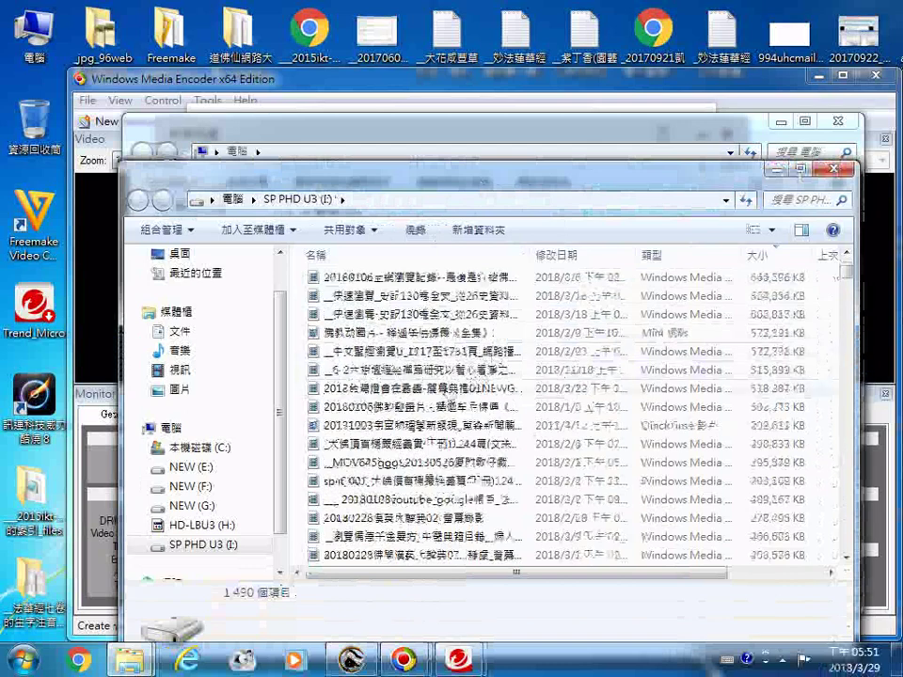
pyautogui.scroll(-6, 480, 414)
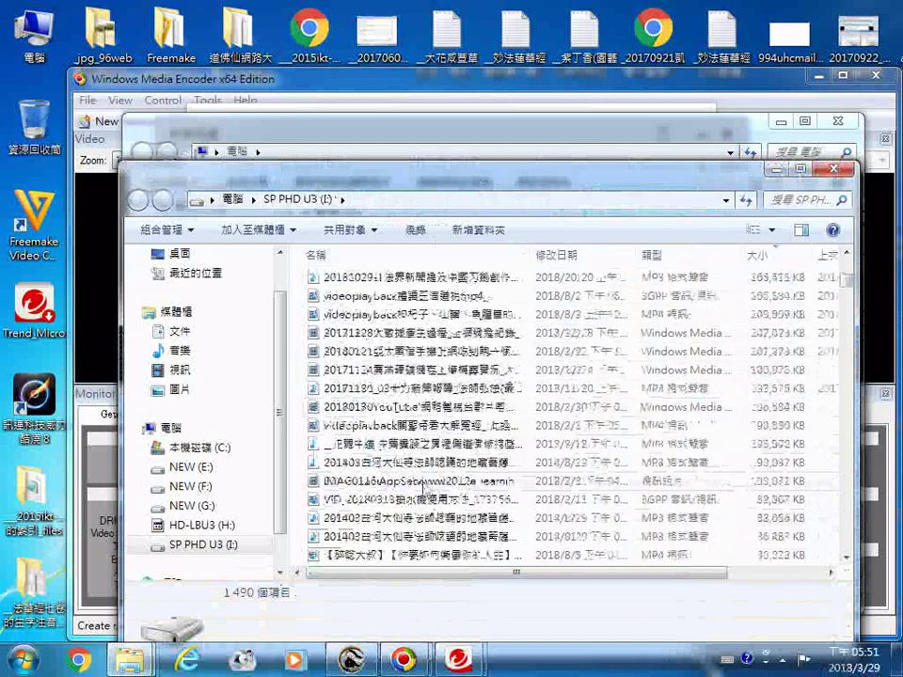
pyautogui.scroll(-1, 414, 461)
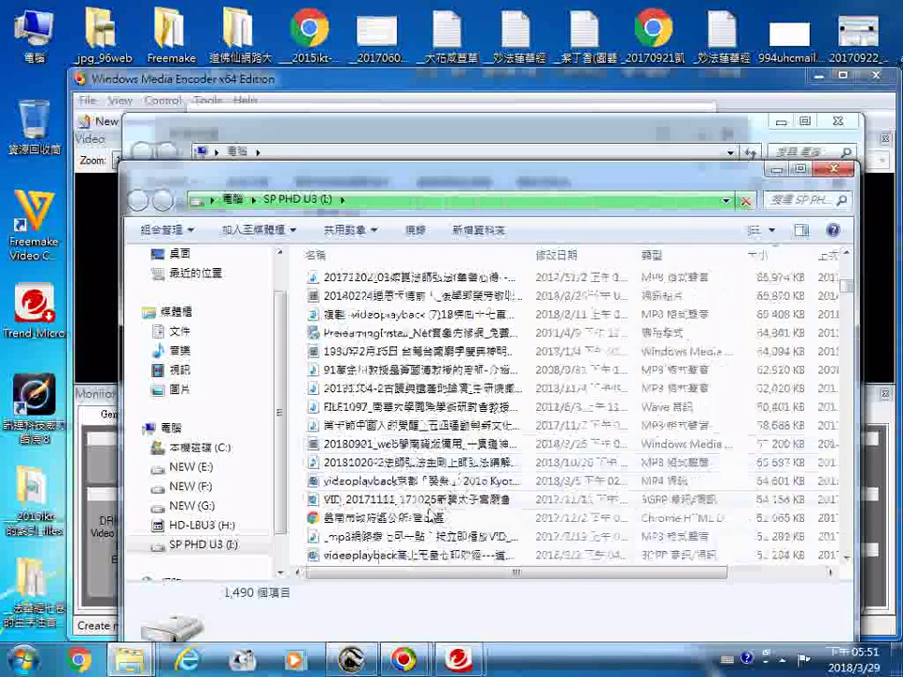
pyautogui.click(428, 518)
# Step: Scan the 臺南市政府區公所-官田區 file for threats, dismiss the clean report, minimize the drive window
pyautogui.rightClick(428, 523)
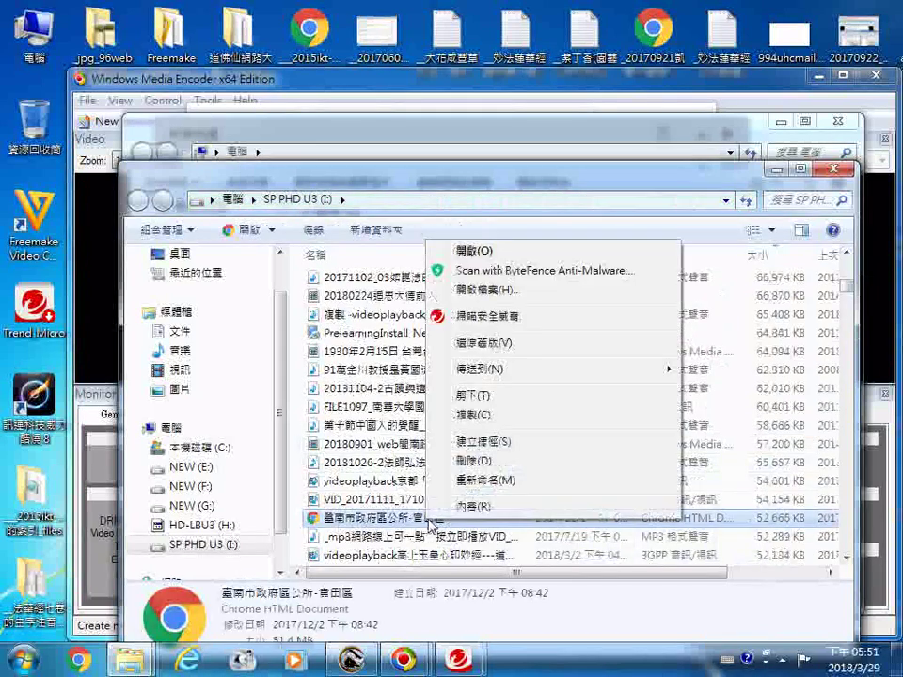
pyautogui.click(491, 318)
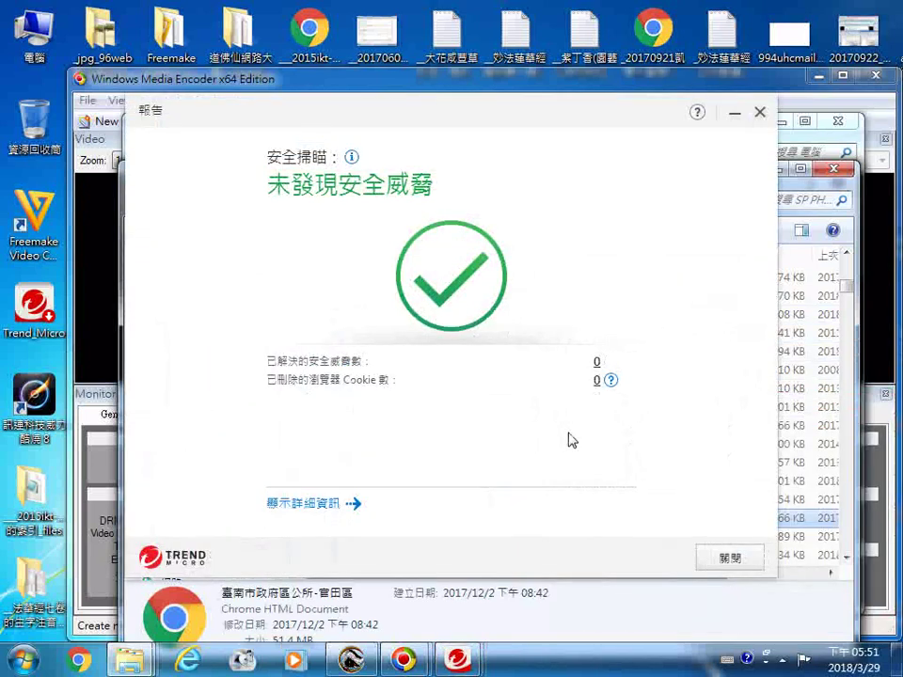
pyautogui.click(758, 112)
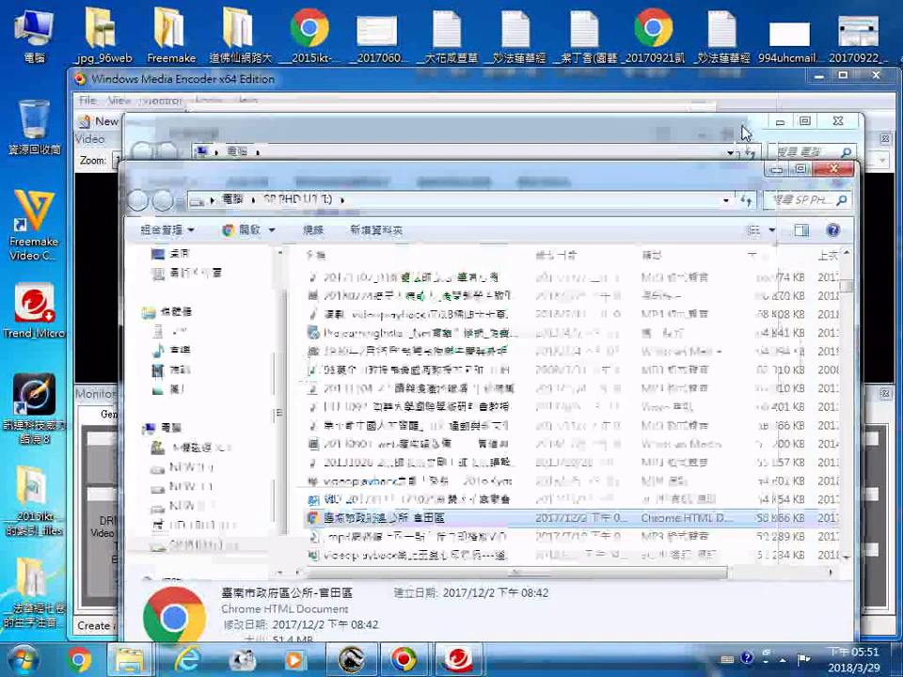
pyautogui.click(776, 171)
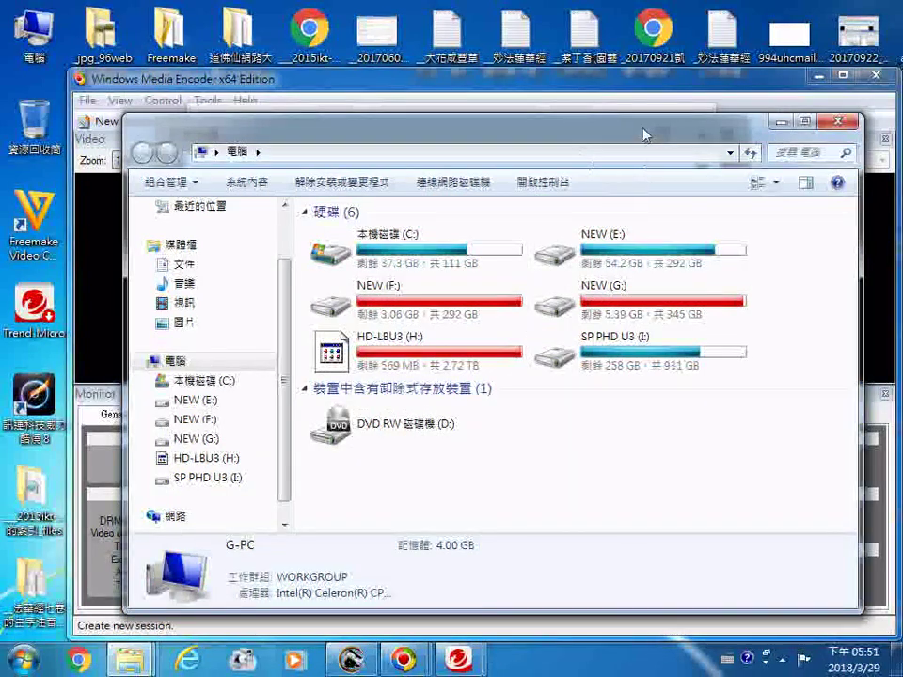
# Step: Confirm the selected folders and drives E, F, G, then reopen the picker with 保護更多目標
pyautogui.moveTo(636, 134); pyautogui.dragTo(493, 173)
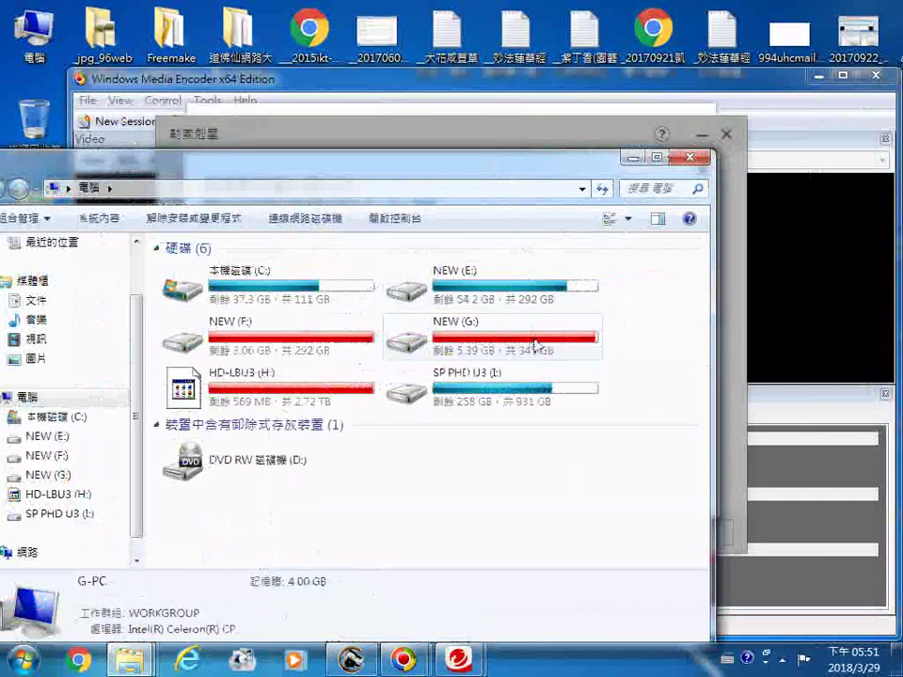
pyautogui.click(636, 160)
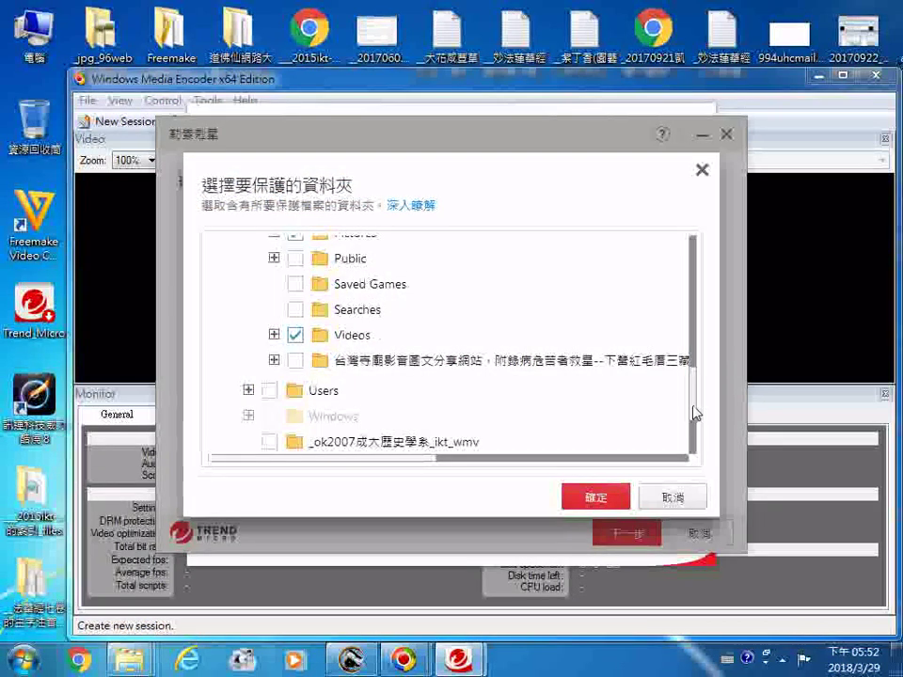
pyautogui.scroll(-2, 693, 433)
pyautogui.moveTo(694, 458); pyautogui.dragTo(689, 227)
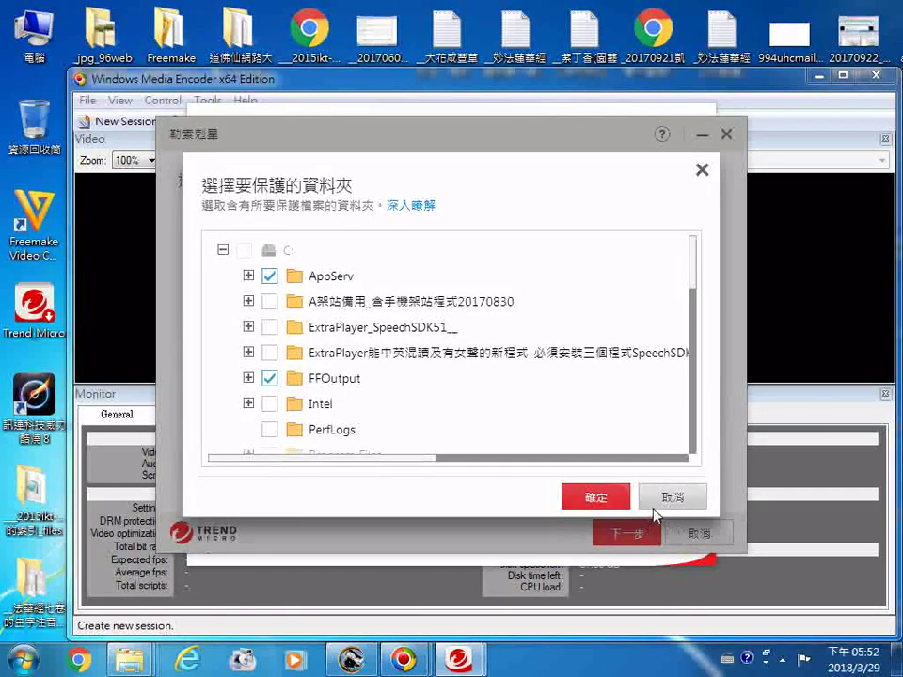
pyautogui.click(603, 499)
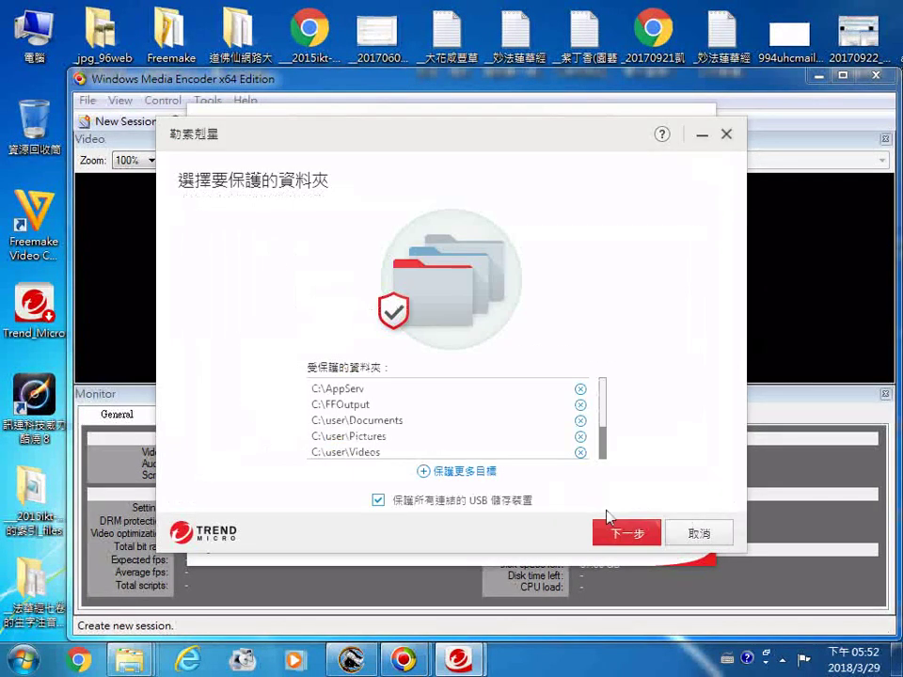
pyautogui.click(473, 472)
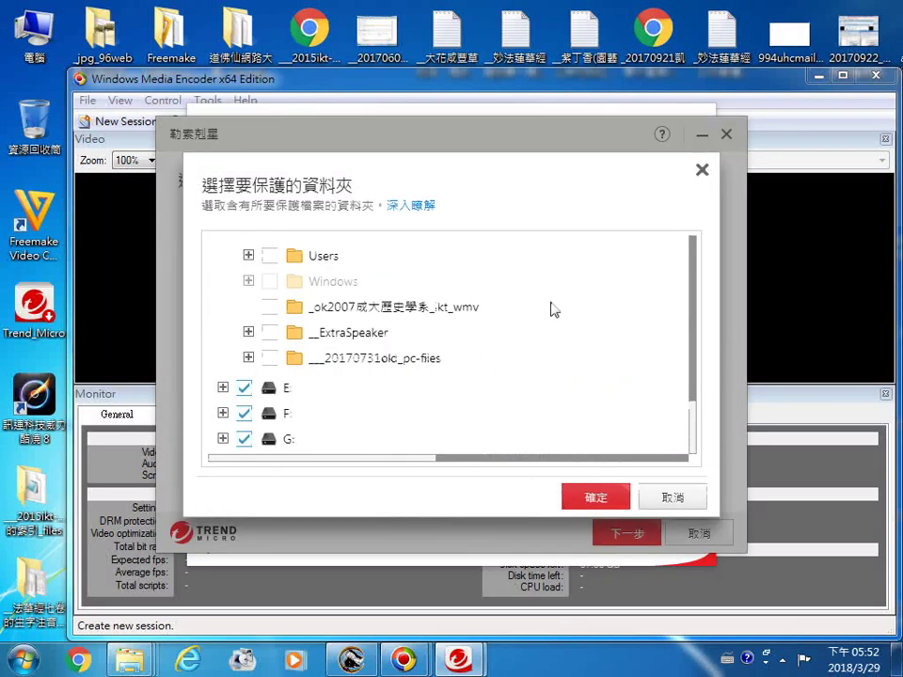
pyautogui.moveTo(695, 429); pyautogui.dragTo(718, 254)
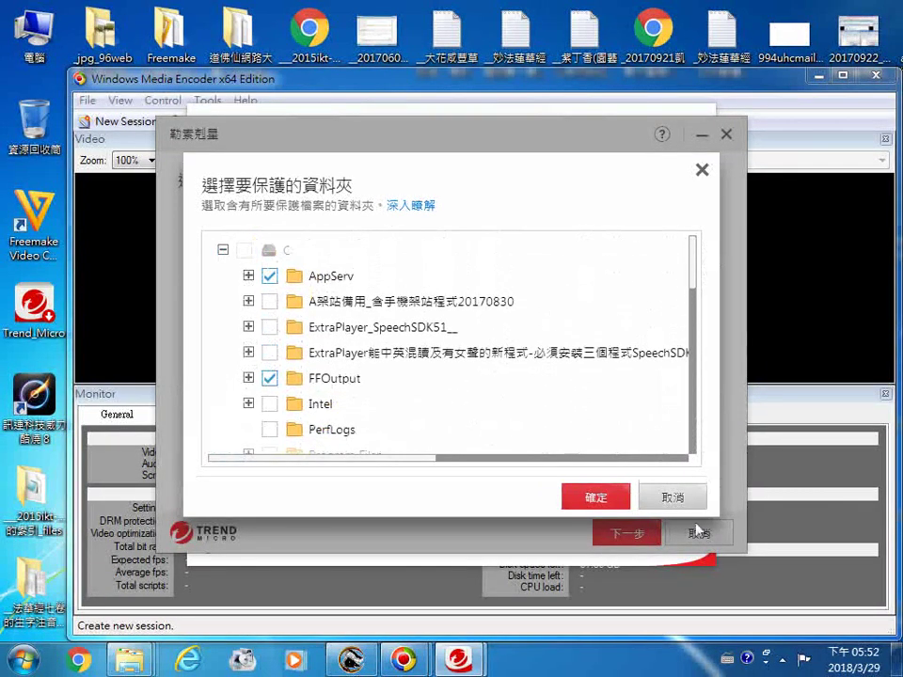
# Step: Finish enabling 勒索剋星 protection via 下一步 and 完成, then switch to Windows Media Encoder
pyautogui.click(612, 503)
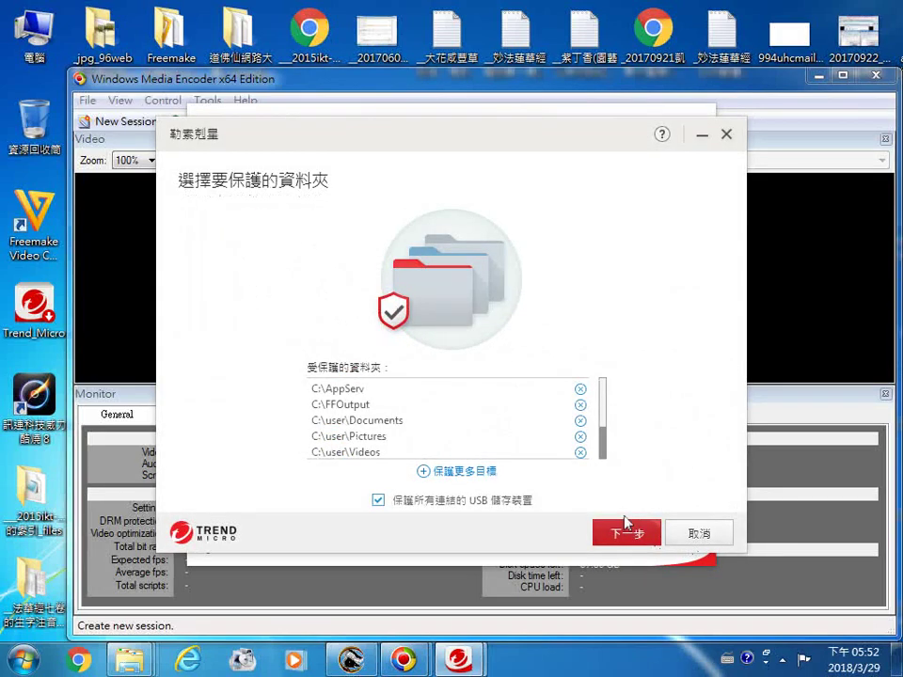
pyautogui.scroll(-1, 618, 447)
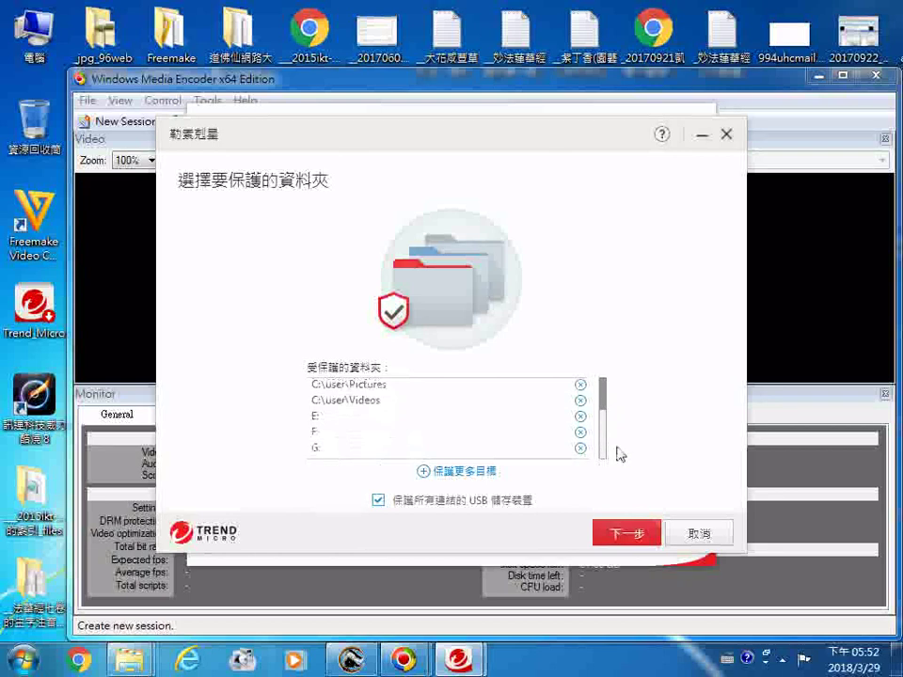
pyautogui.scroll(1, 618, 400)
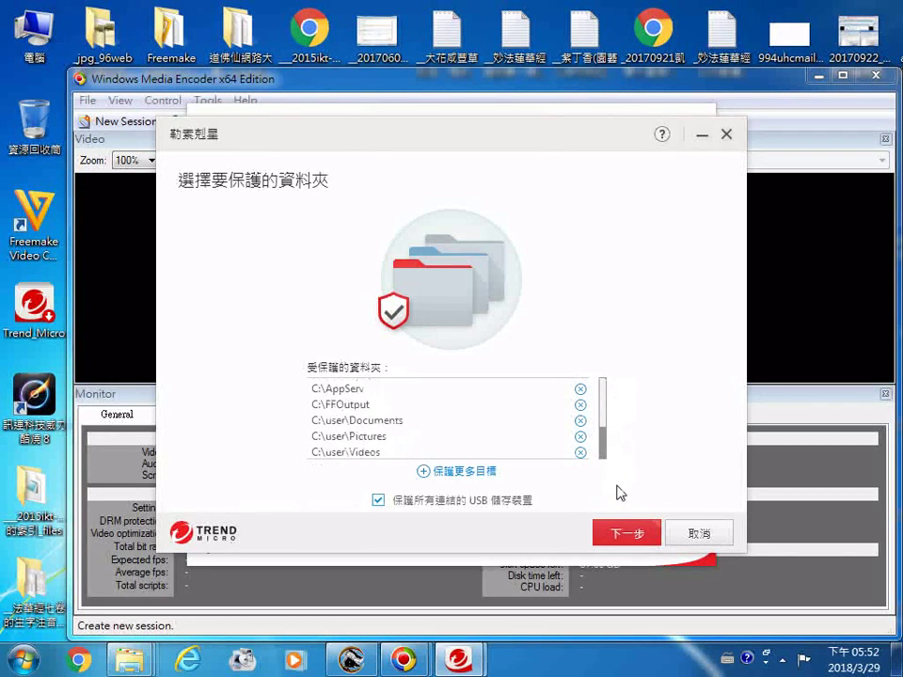
pyautogui.click(626, 533)
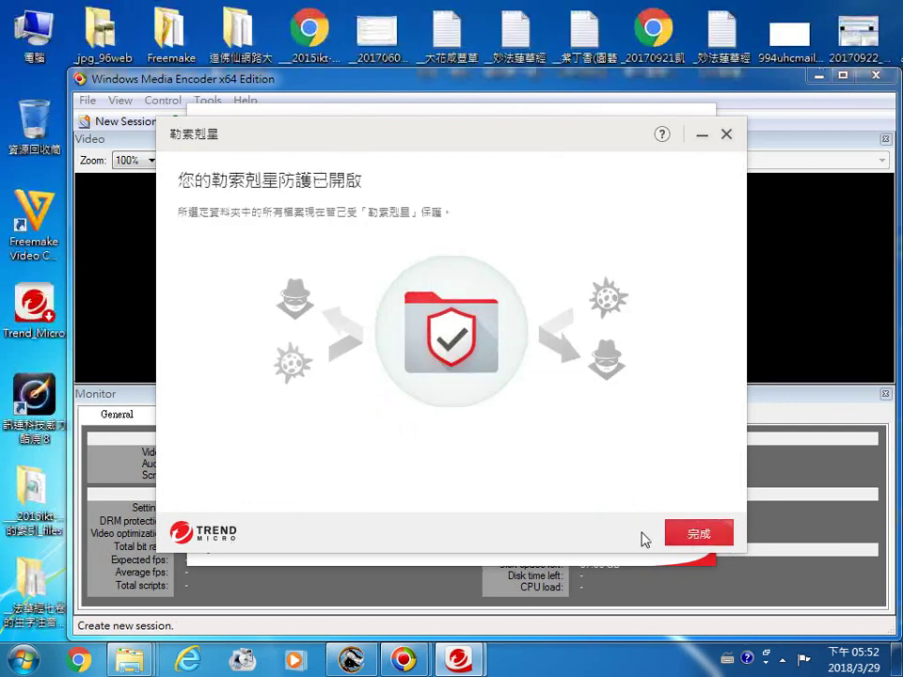
pyautogui.click(694, 535)
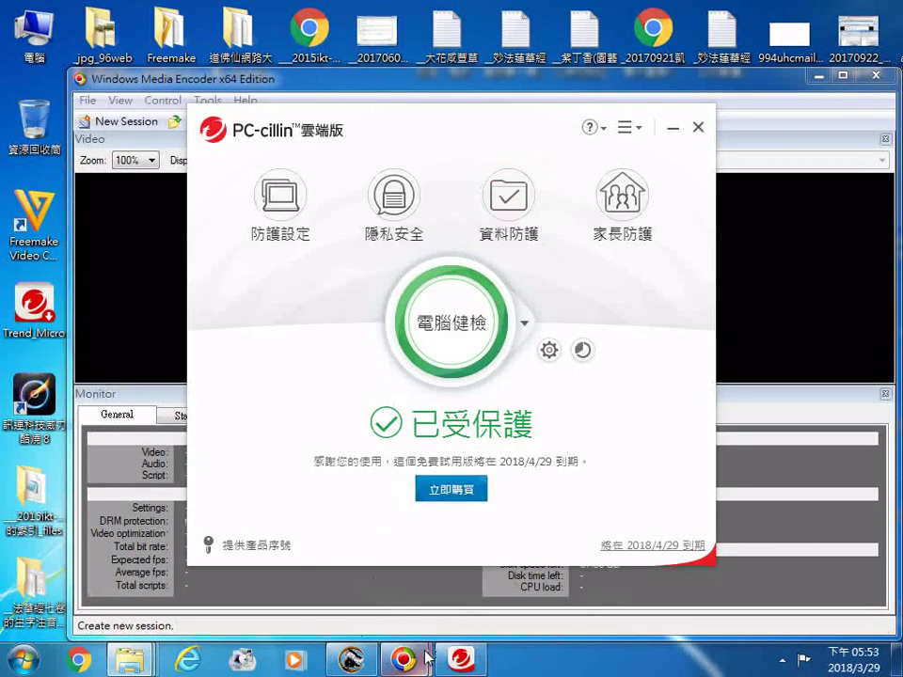
pyautogui.moveTo(404, 661)
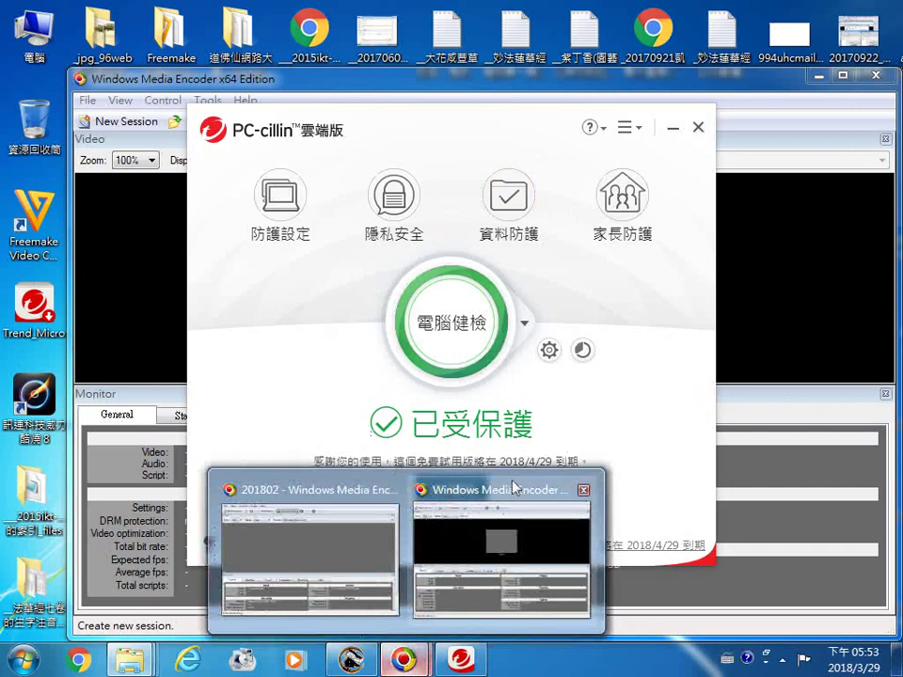
pyautogui.click(500, 503)
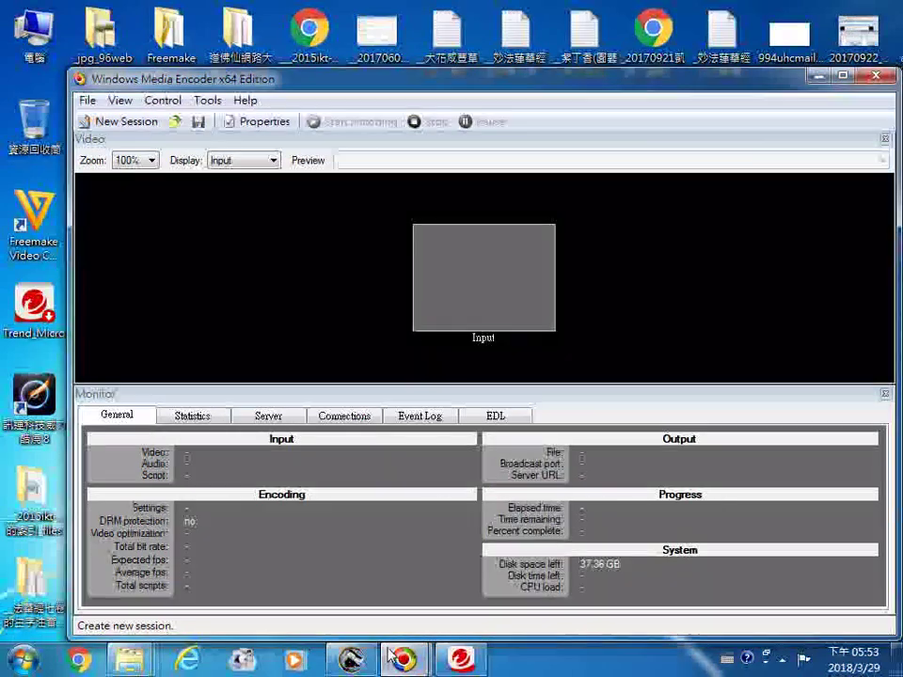